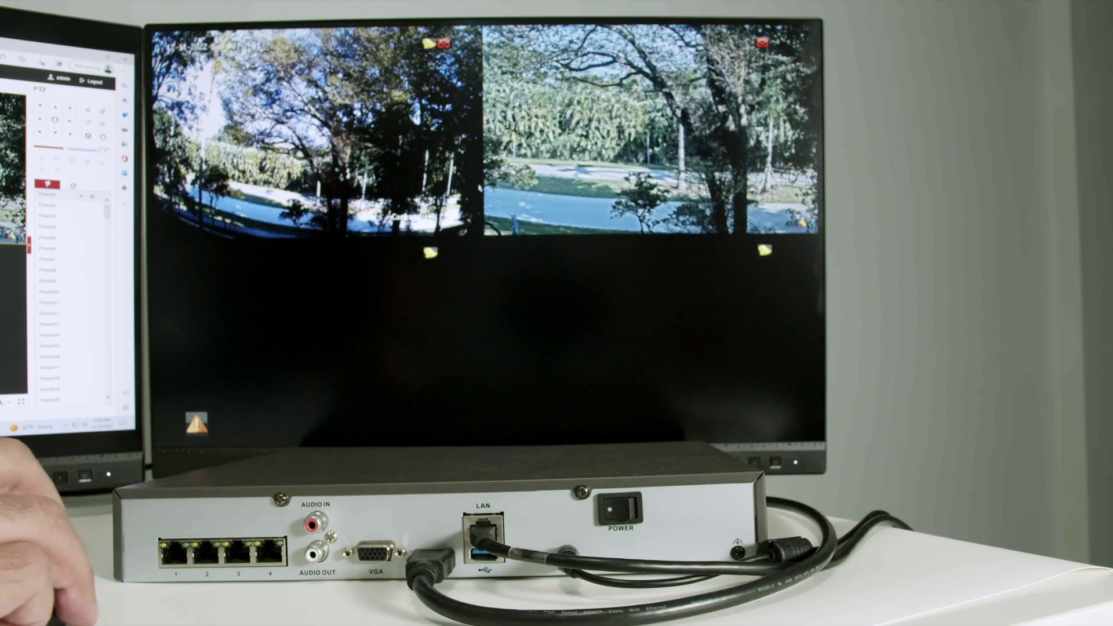
- View the recorder's live feeds, enlarging the Channel 2 picture, and restart the Camera 01 stream in the grid
{"action": "double_click", "coordinate": [330, 139]}
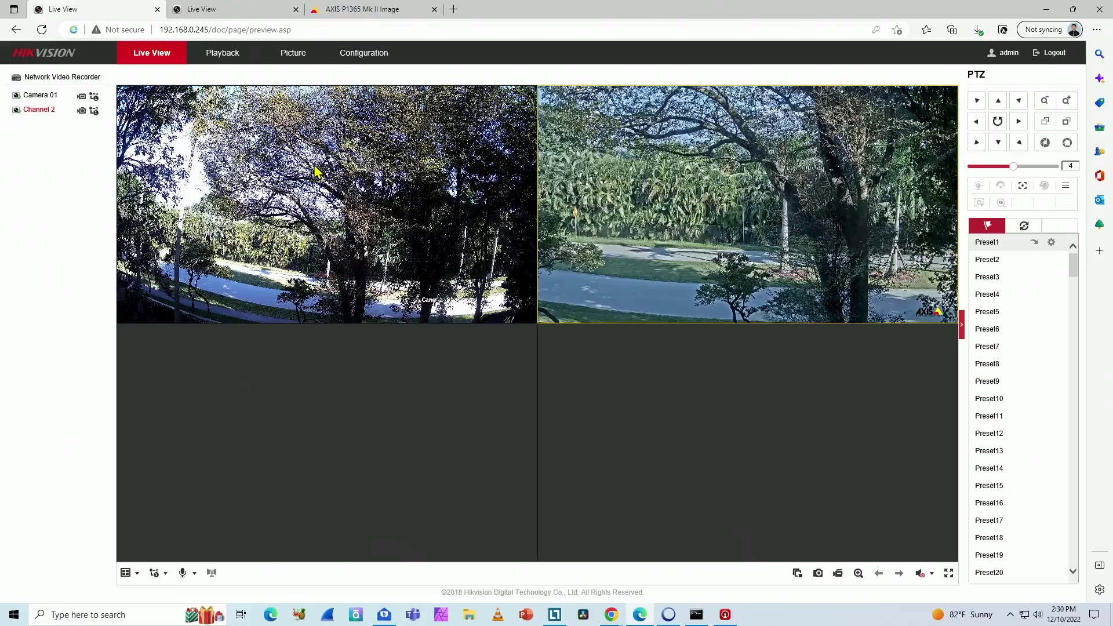
{"action": "left_click", "coordinate": [348, 180]}
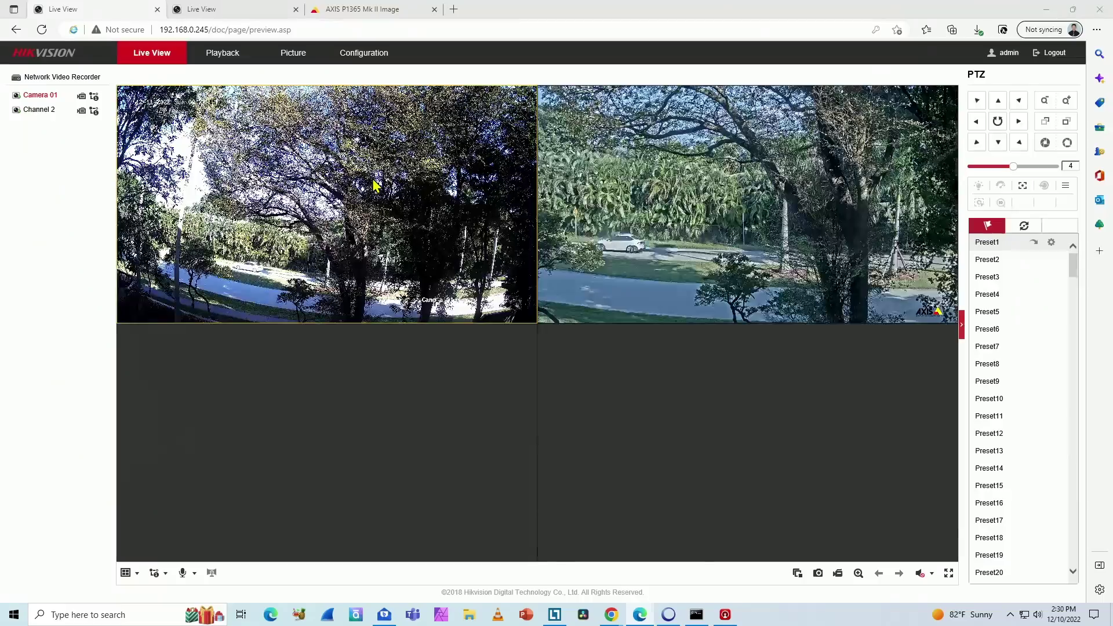
{"action": "left_click", "coordinate": [637, 216]}
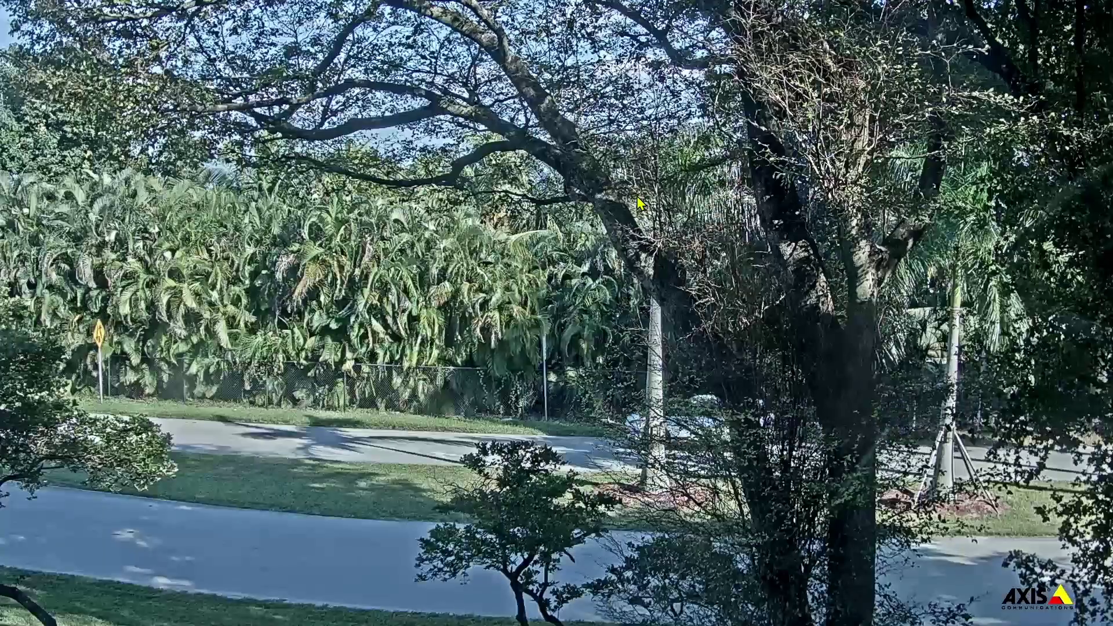
{"action": "double_click", "coordinate": [552, 263]}
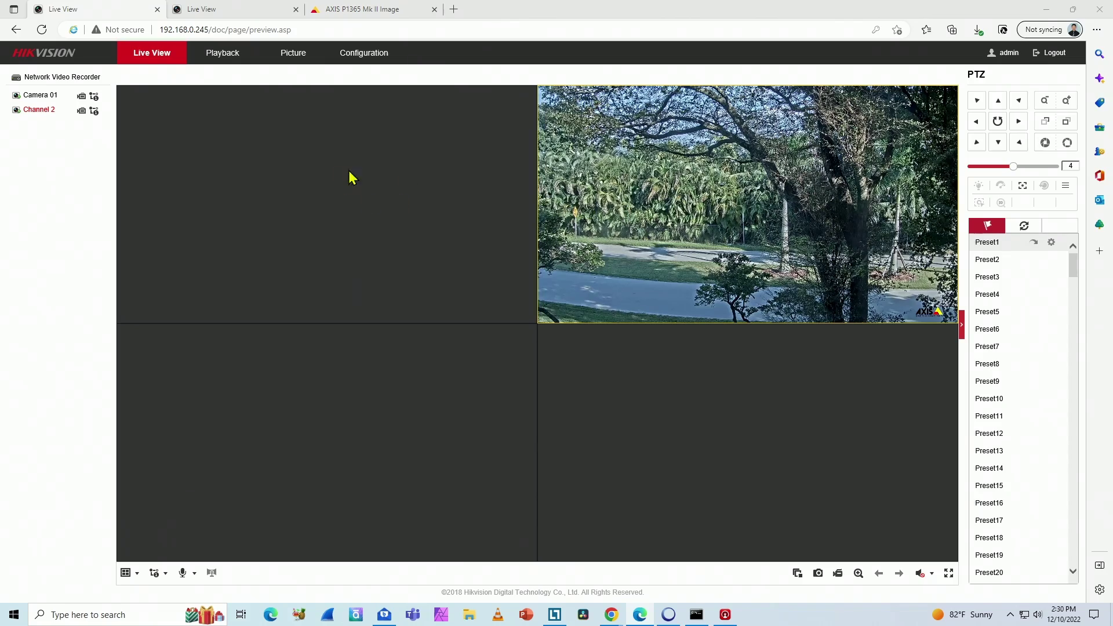
{"action": "left_click", "coordinate": [94, 96]}
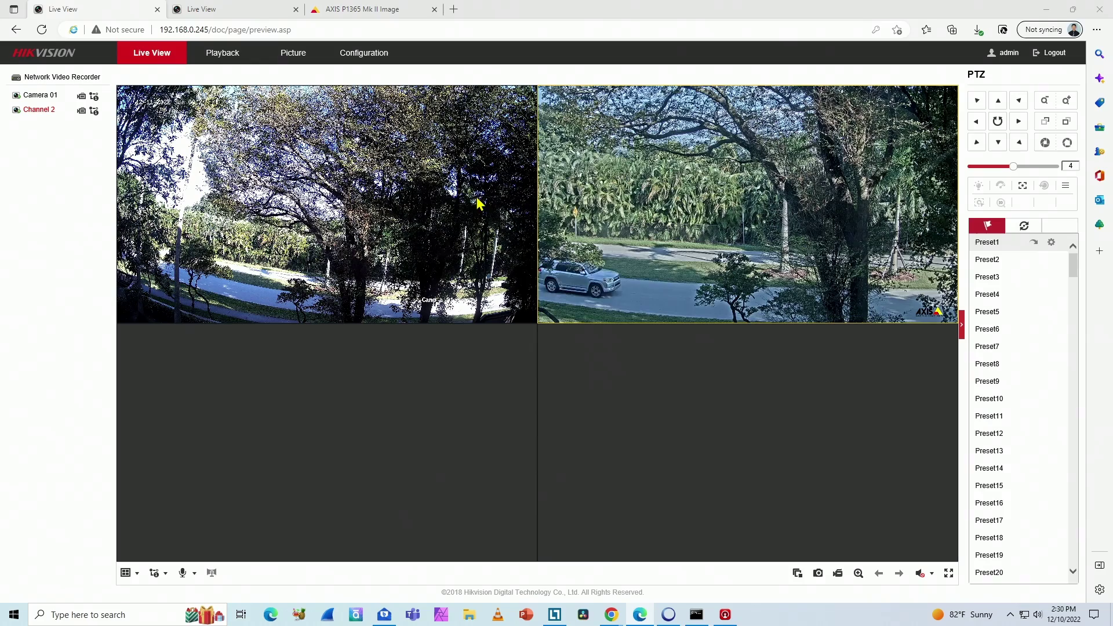
- View the Hikvision camera's own web page, and open the ONVIF system settings of the AXIS P1365 Mk II camera
{"action": "left_click", "coordinate": [225, 16]}
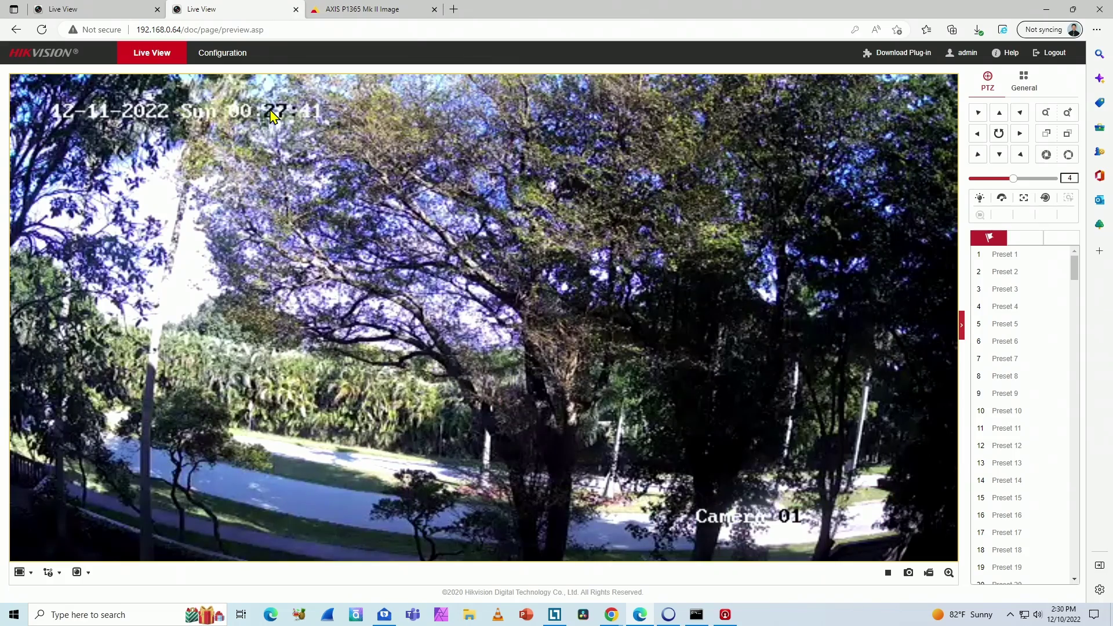
{"action": "left_click", "coordinate": [357, 9]}
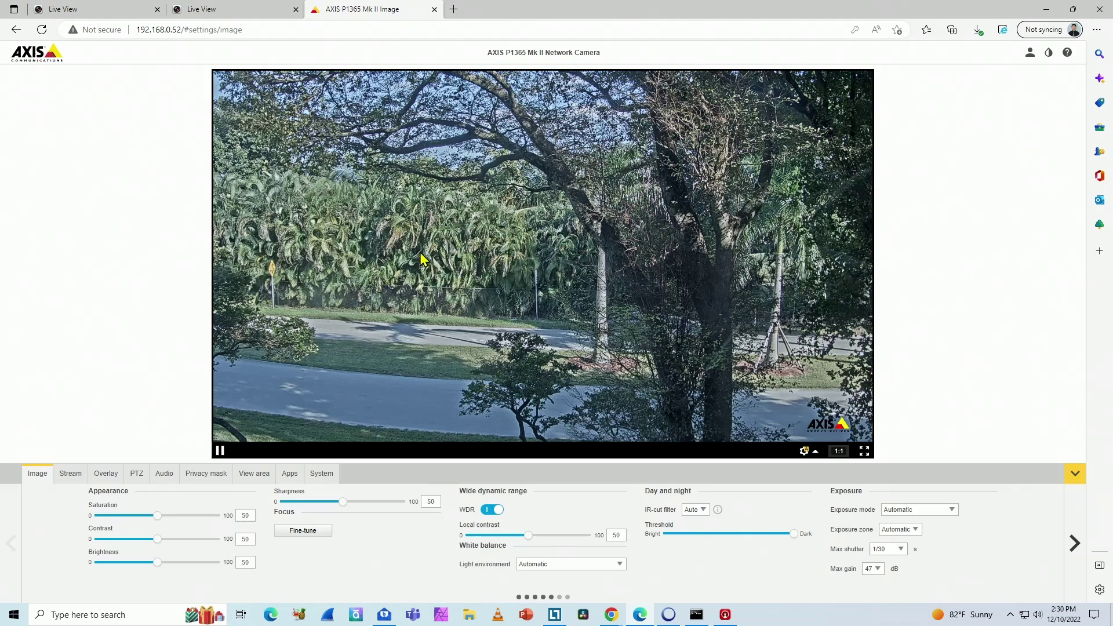
{"action": "left_click", "coordinate": [323, 474]}
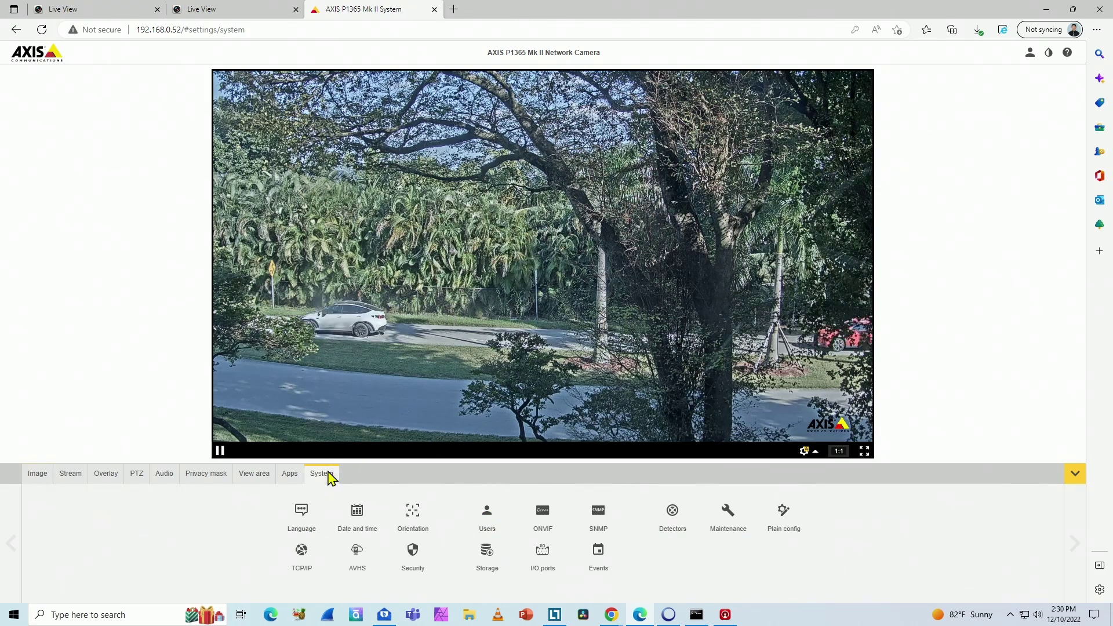
{"action": "left_click", "coordinate": [543, 511]}
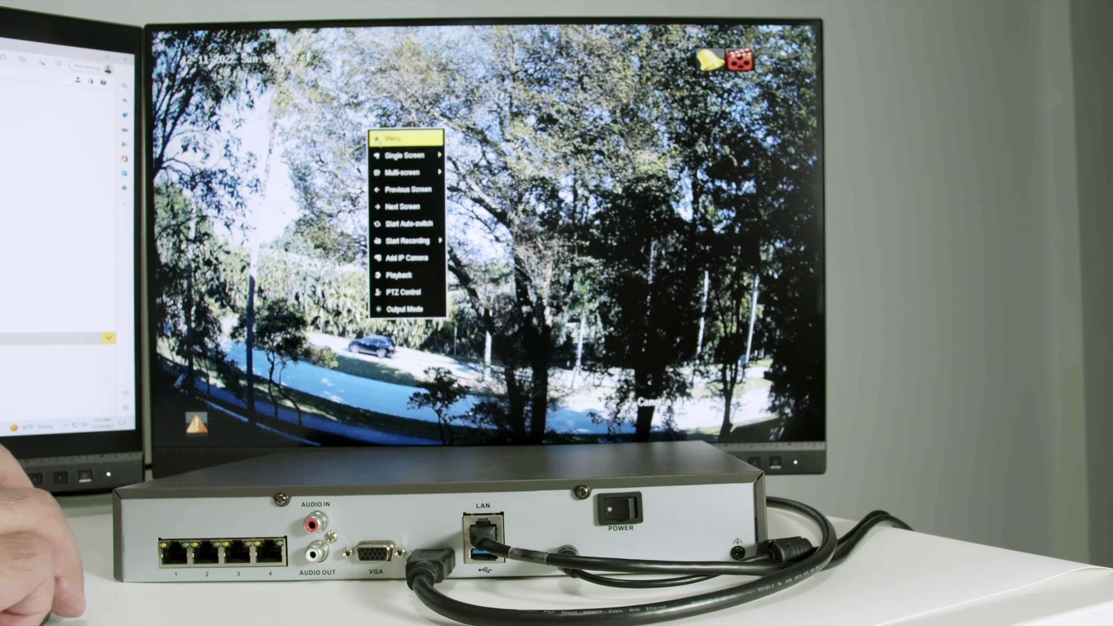
- Draw the admin unlock pattern on the recorder to open IP Camera Management
{"action": "left_click", "coordinate": [399, 275]}
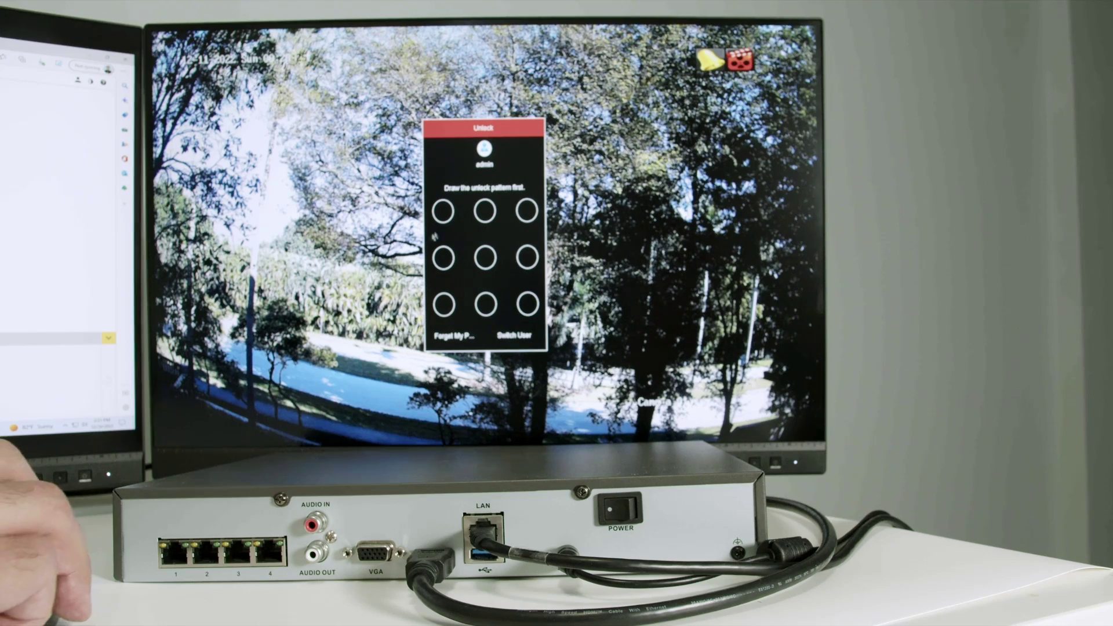
{"action": "mouse_move", "coordinate": [442, 211]}
{"action": "left_mouse_down"}
{"action": "mouse_move", "coordinate": [526, 211]}
{"action": "mouse_move", "coordinate": [445, 304]}
{"action": "mouse_move", "coordinate": [525, 305]}
{"action": "left_mouse_up"}
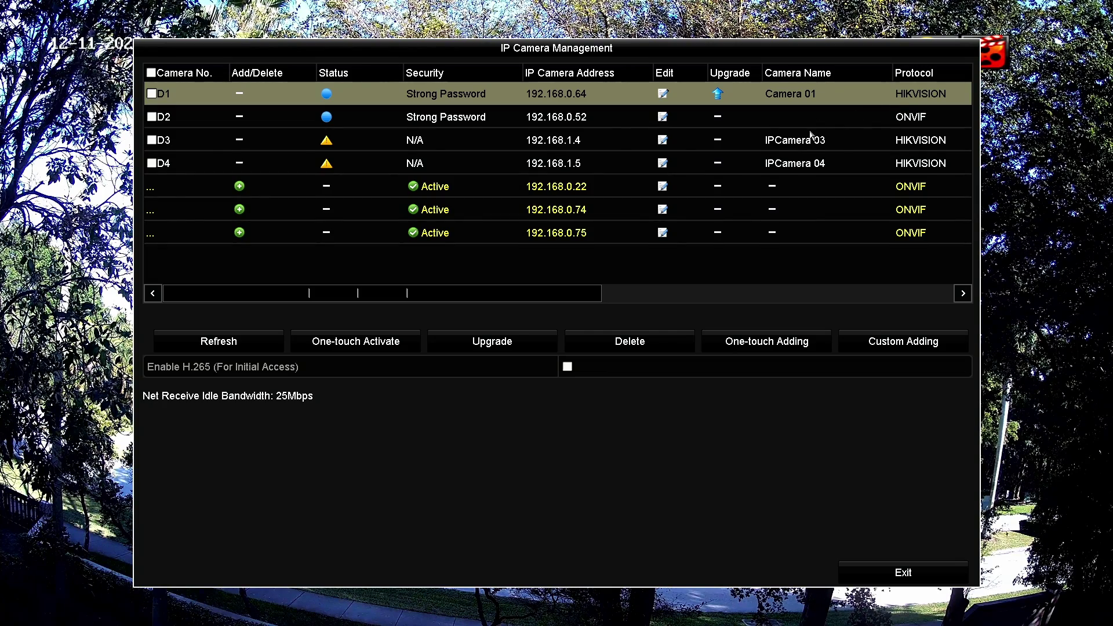
- Open the settings of IP camera D2 at 192.168.0.52 and examine the available connection protocols
{"action": "left_click", "coordinate": [241, 119]}
{"action": "double_click", "coordinate": [242, 119]}
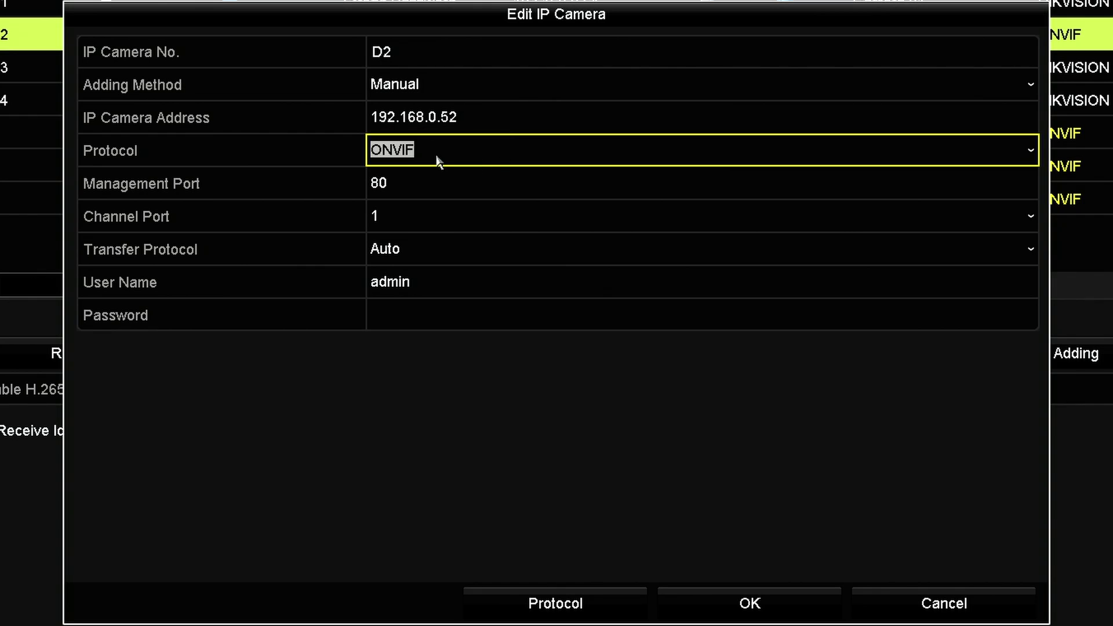
{"action": "left_click", "coordinate": [467, 158]}
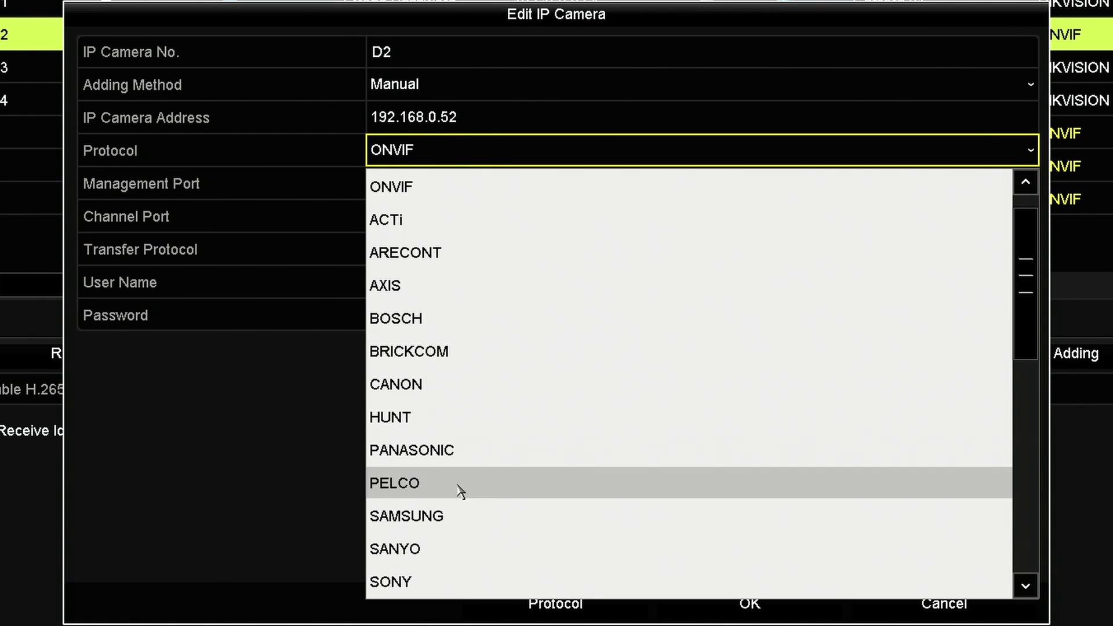
{"action": "scroll", "coordinate": [461, 556], "scroll_direction": "down", "scroll_amount": 2}
{"action": "scroll", "coordinate": [458, 550], "scroll_direction": "down", "scroll_amount": 6}
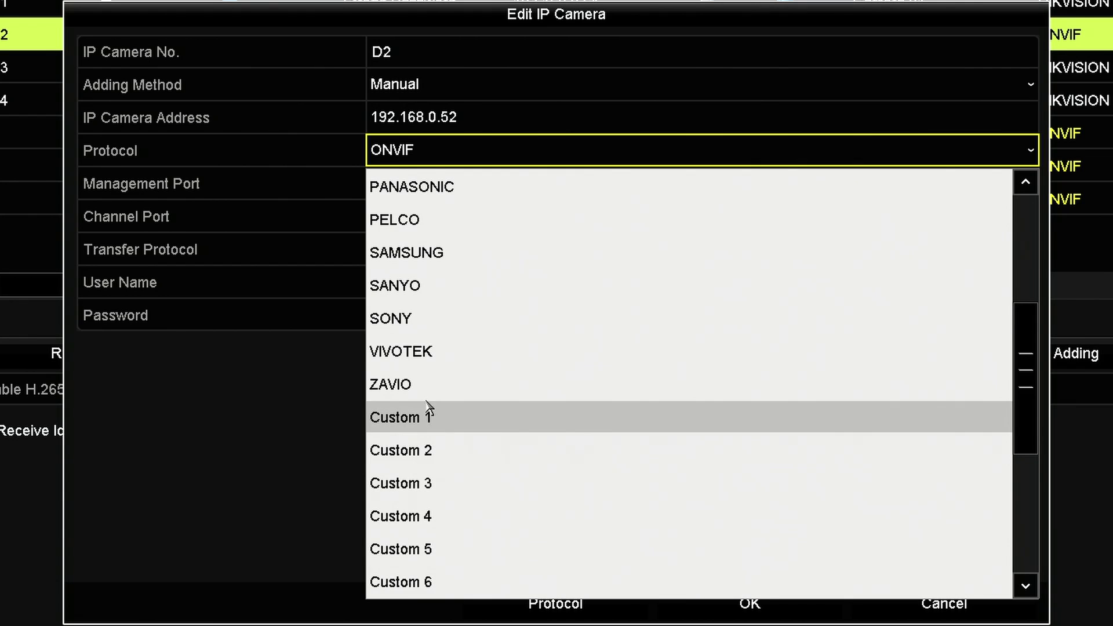
{"action": "scroll", "coordinate": [434, 191], "scroll_direction": "up", "scroll_amount": 6}
{"action": "left_click", "coordinate": [462, 152]}
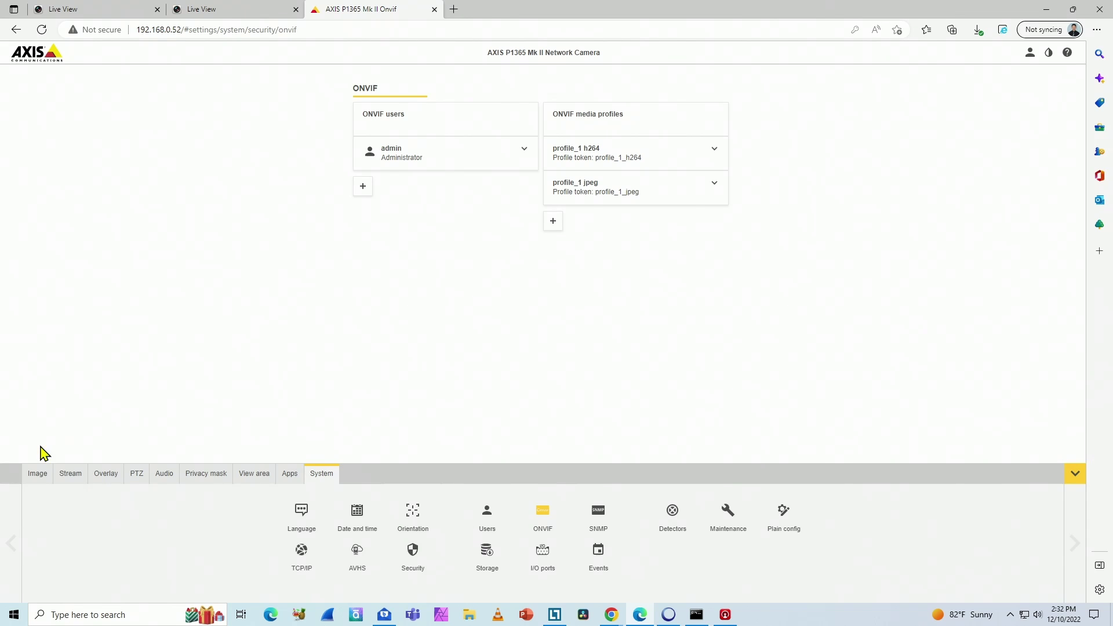
- View the live pictures on the AXIS and Hikvision camera pages, and open the Hikvision camera's Integration Protocol settings
{"action": "left_click", "coordinate": [35, 475]}
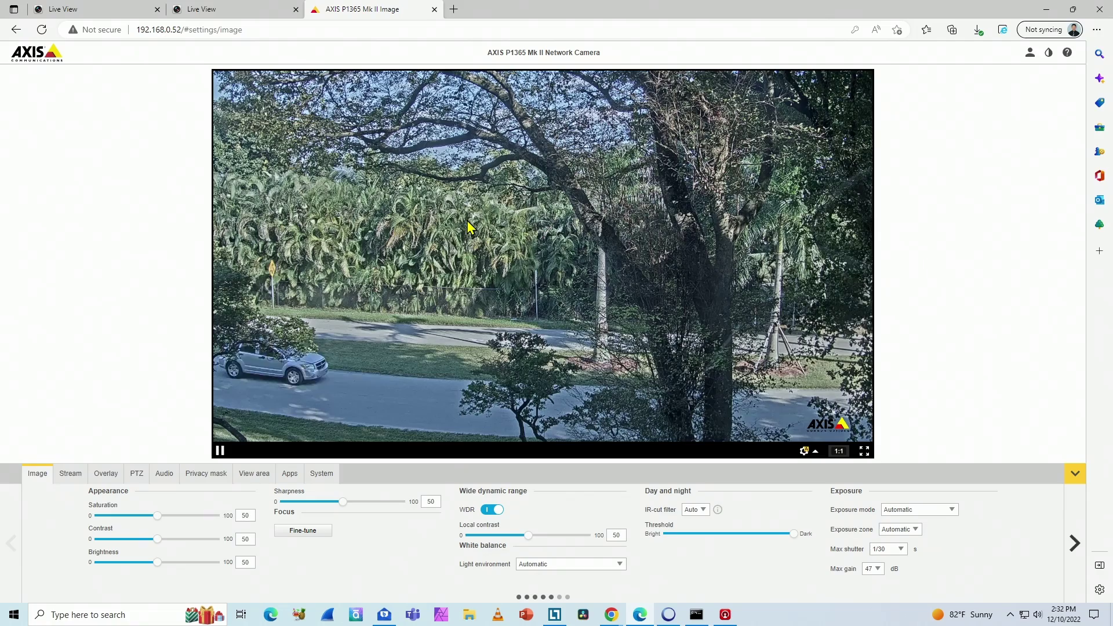
{"action": "left_click", "coordinate": [244, 13]}
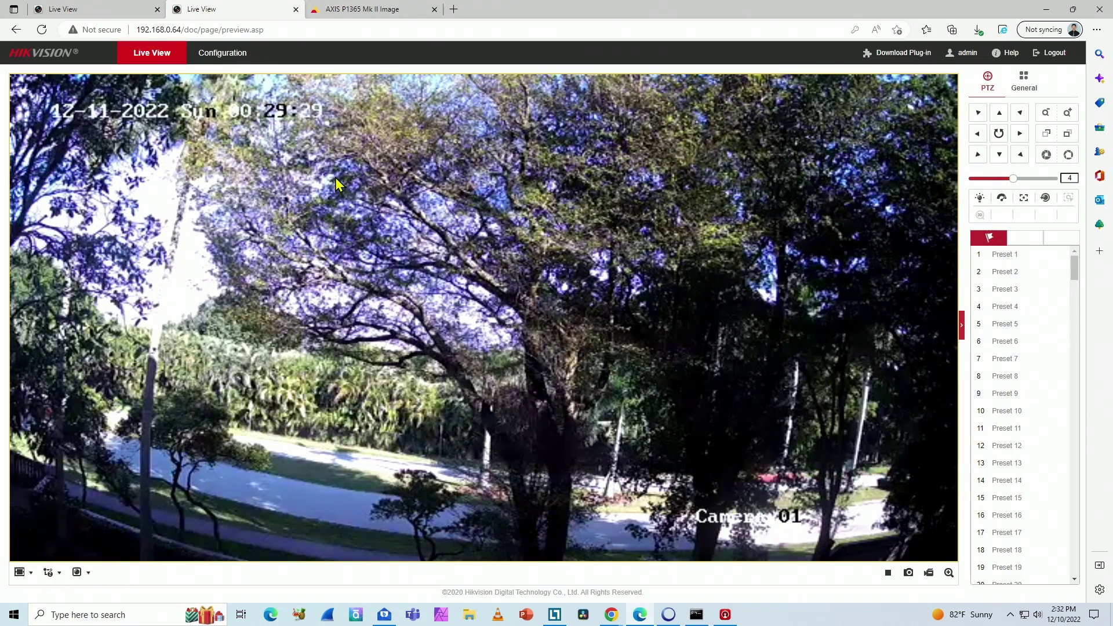
{"action": "left_click", "coordinate": [214, 53]}
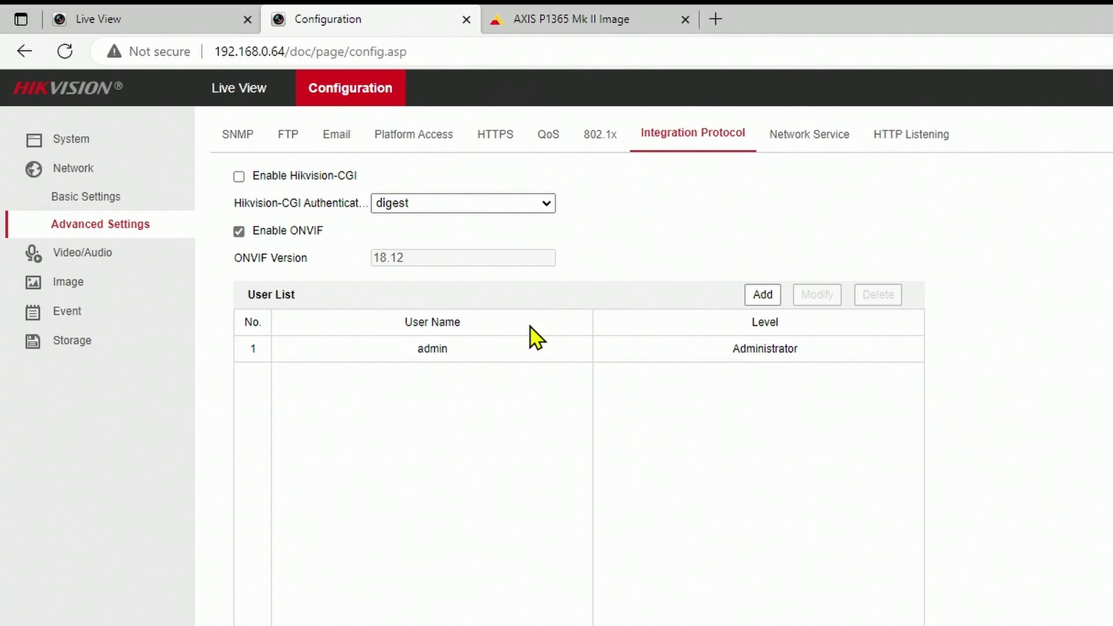
{"action": "left_click", "coordinate": [763, 294]}
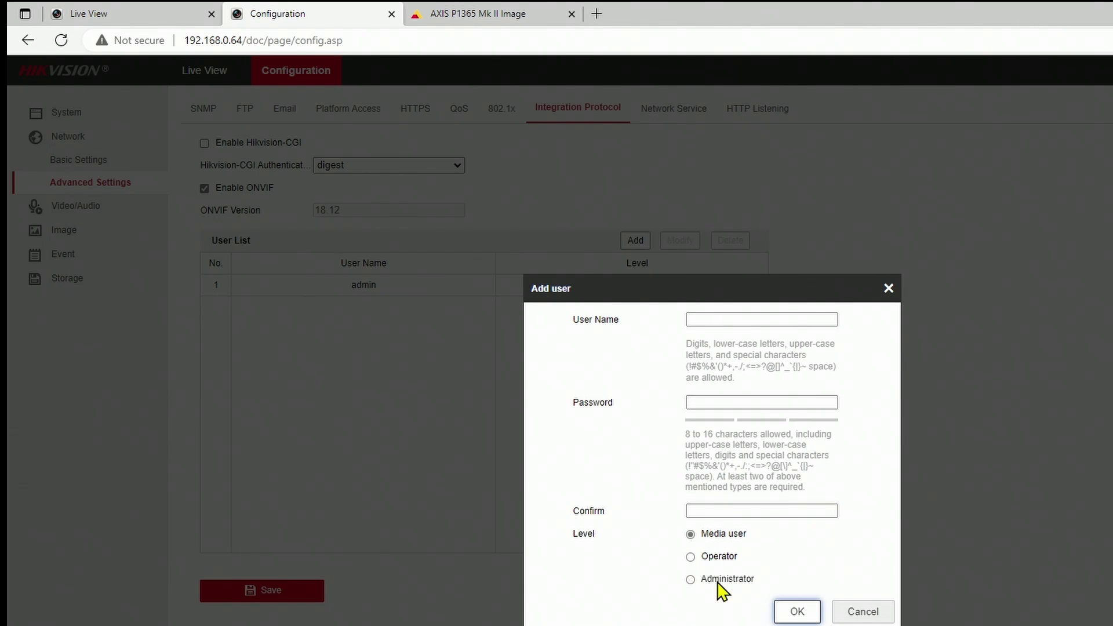
{"action": "left_click", "coordinate": [691, 580]}
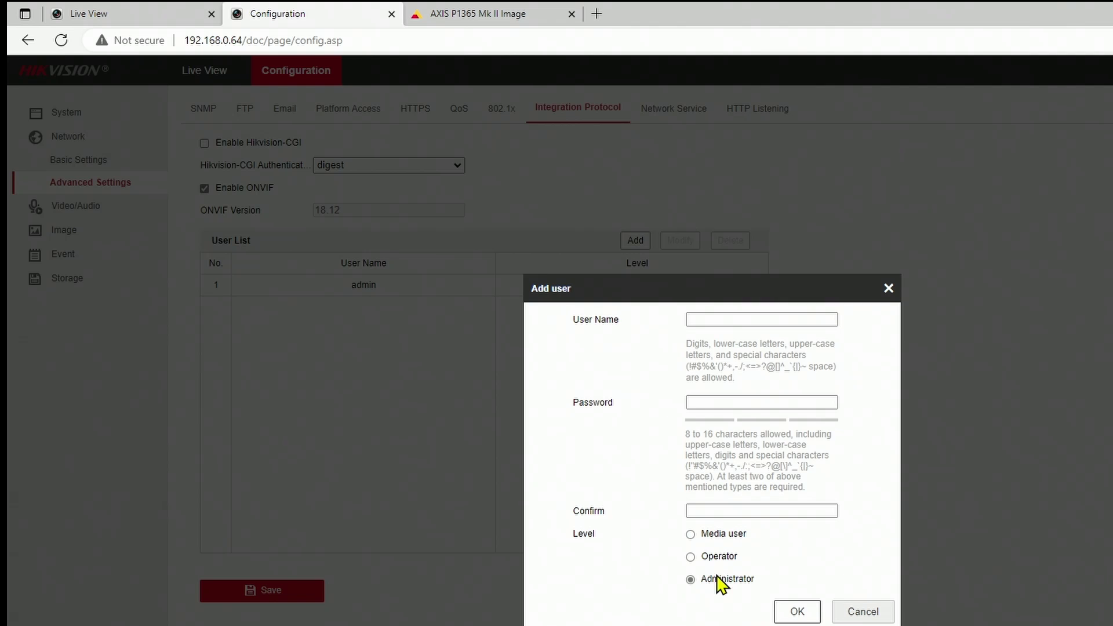
{"action": "left_click", "coordinate": [864, 614]}
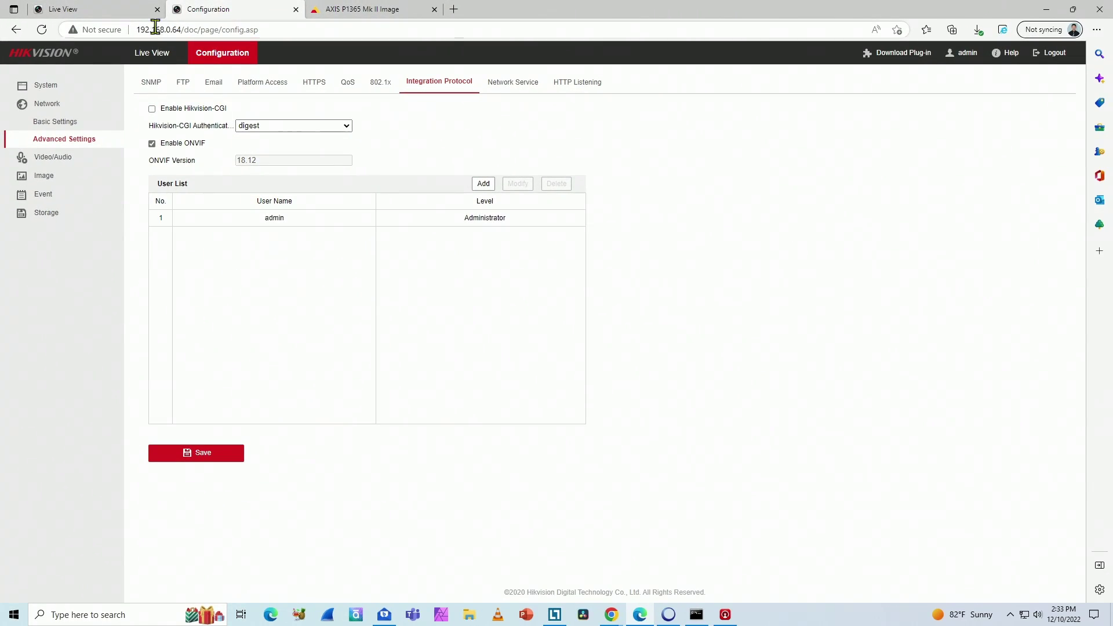
- Examine the recorder's web configuration at 192.168.0.245, including the IP camera list and the basic and advanced network settings
{"action": "left_click", "coordinate": [127, 15]}
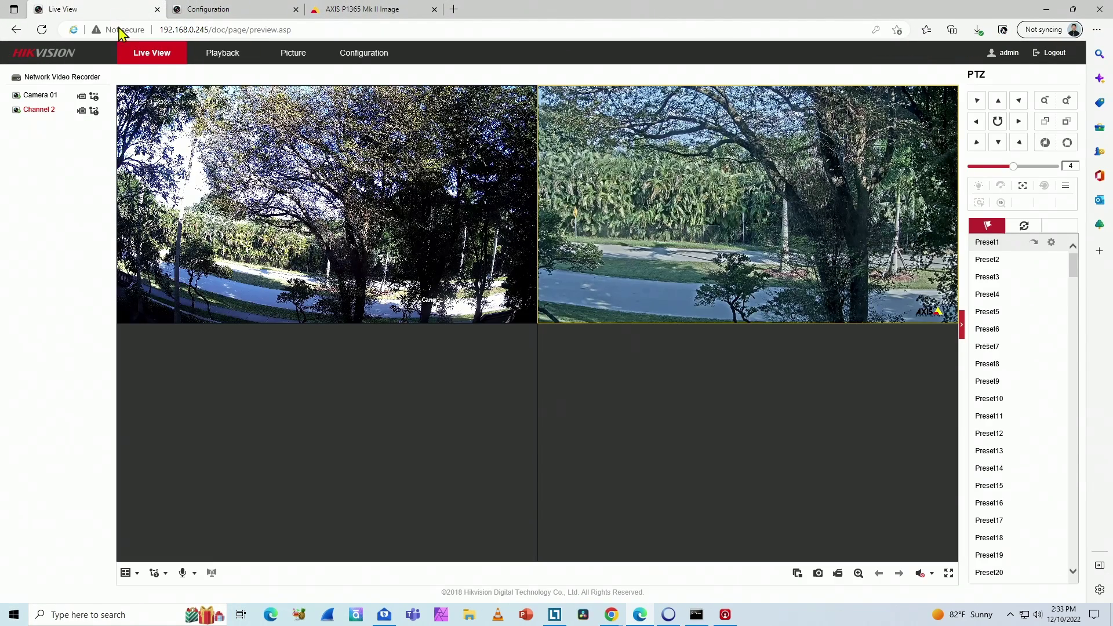
{"action": "left_click", "coordinate": [343, 60]}
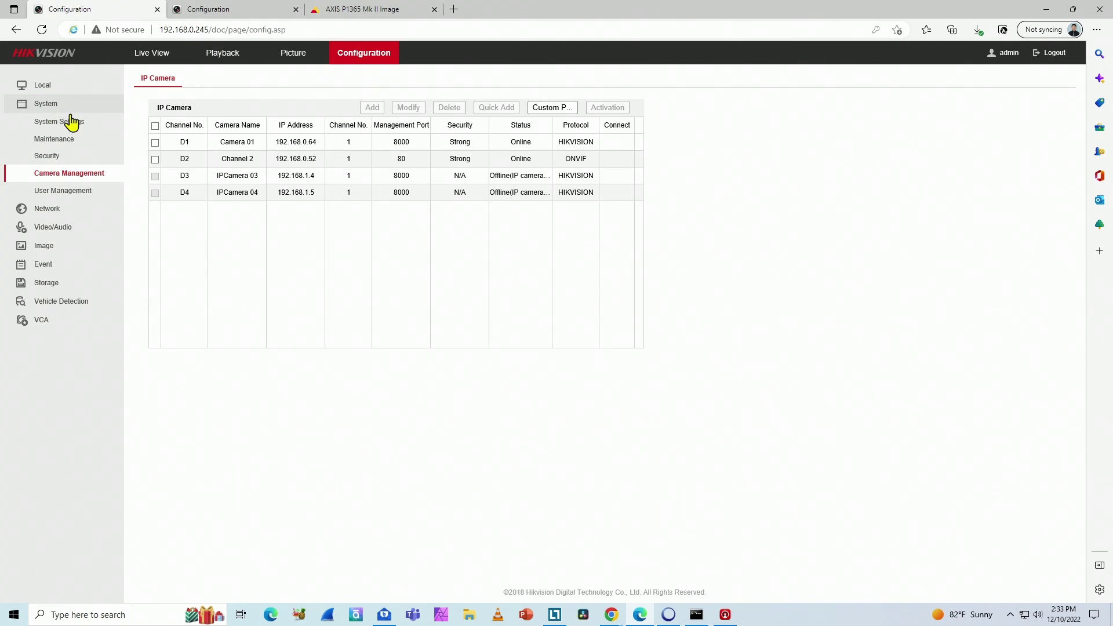
{"action": "left_click", "coordinate": [58, 209]}
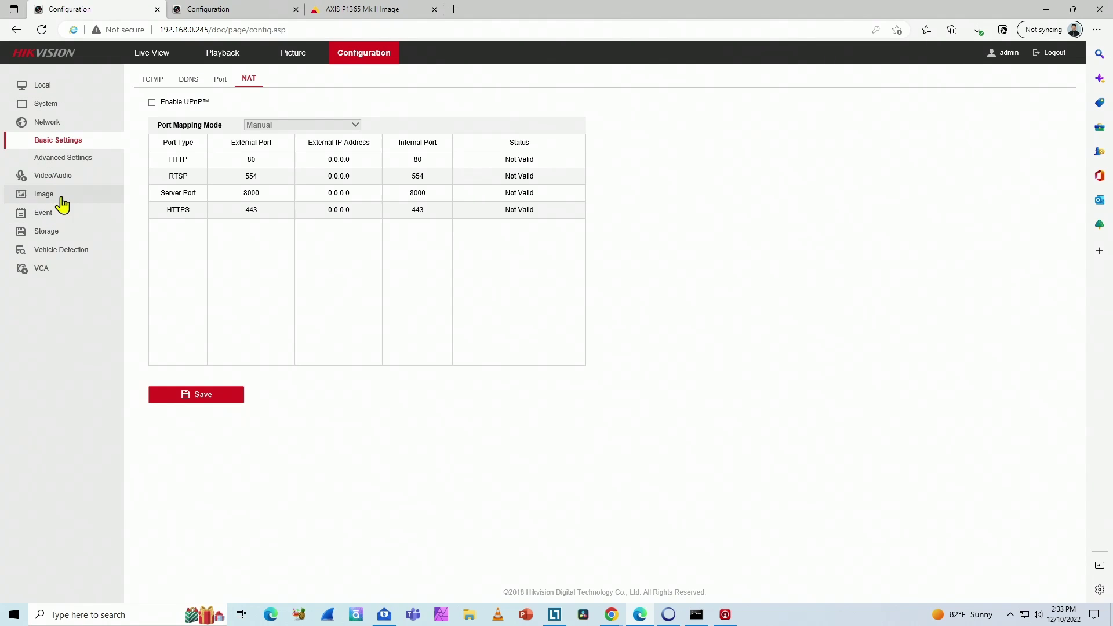
{"action": "left_click", "coordinate": [70, 162]}
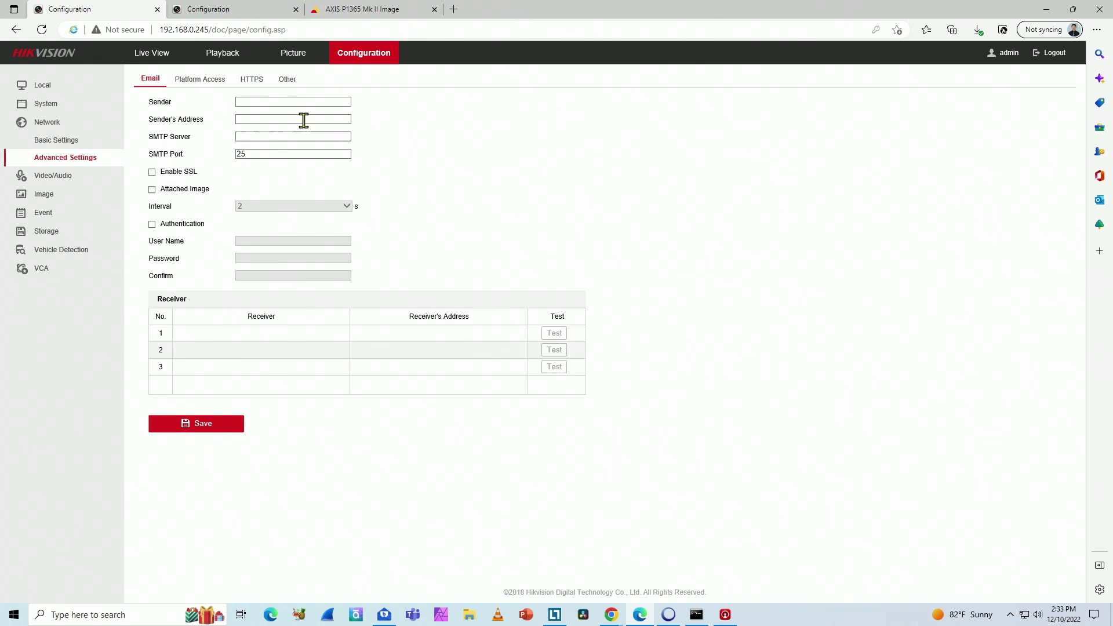
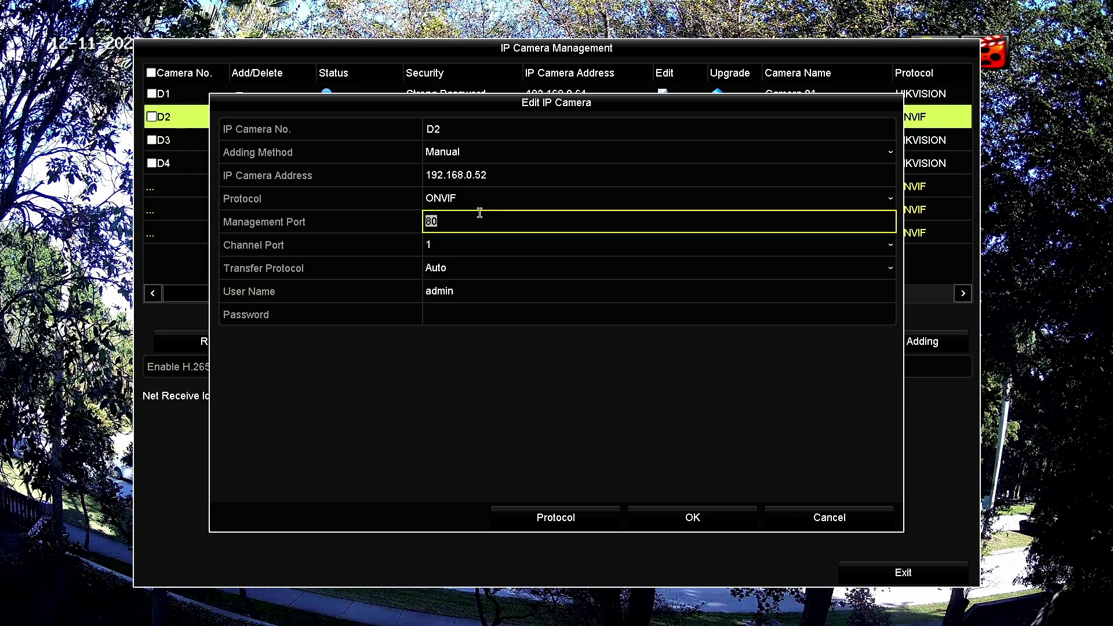
- Leave camera D2's settings without changes and set the protocol of camera D1 at 192.168.0.64 to ONVIF
{"action": "left_click", "coordinate": [831, 520]}
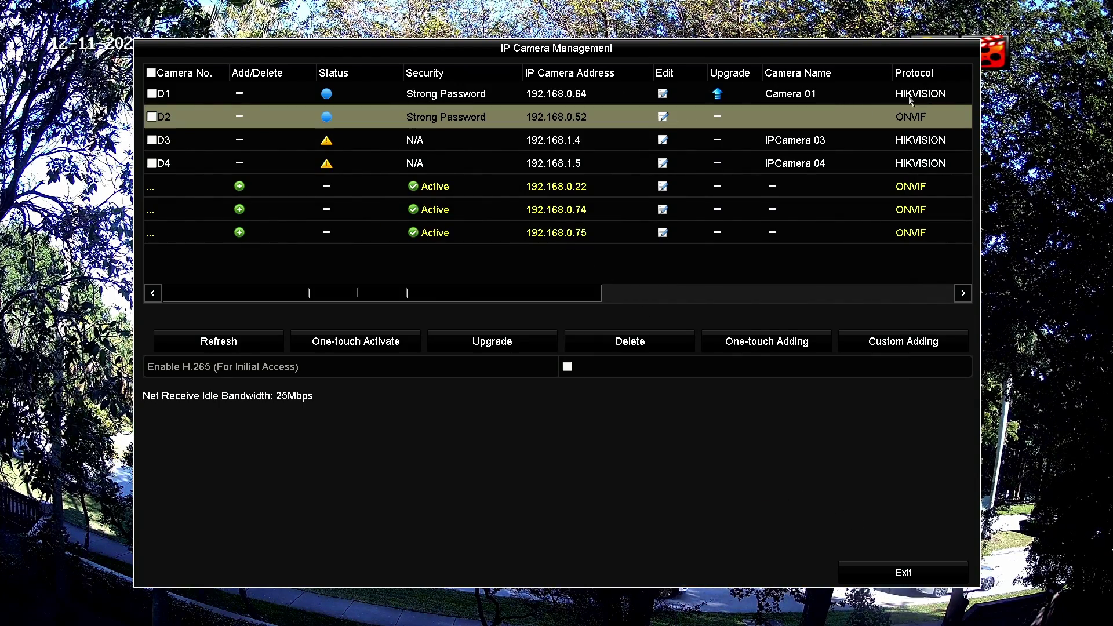
{"action": "double_click", "coordinate": [238, 94]}
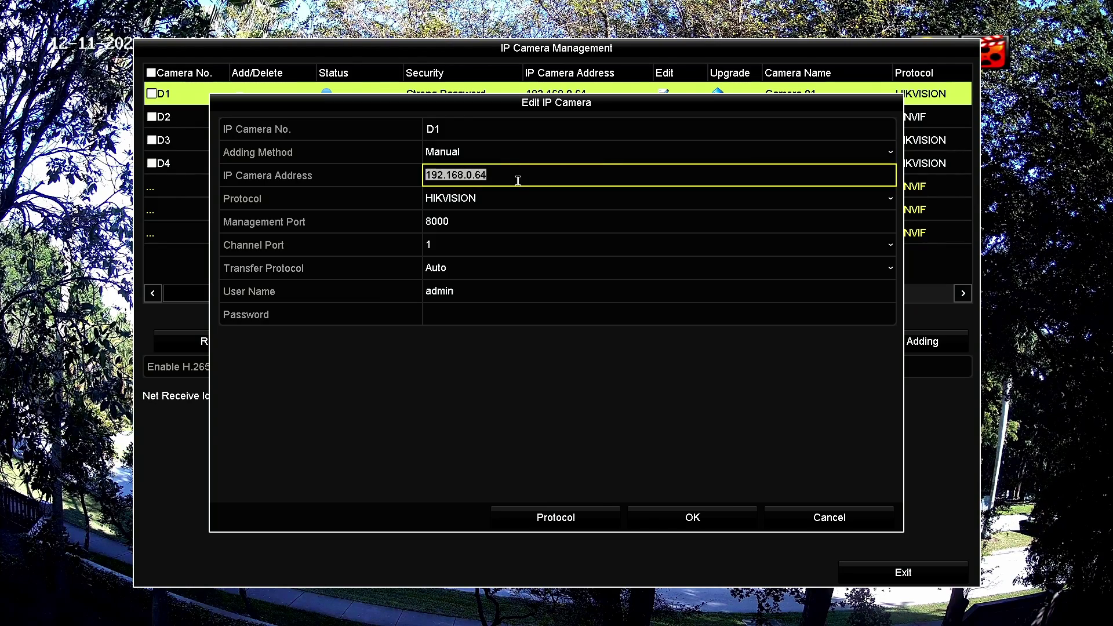
{"action": "left_click", "coordinate": [515, 207]}
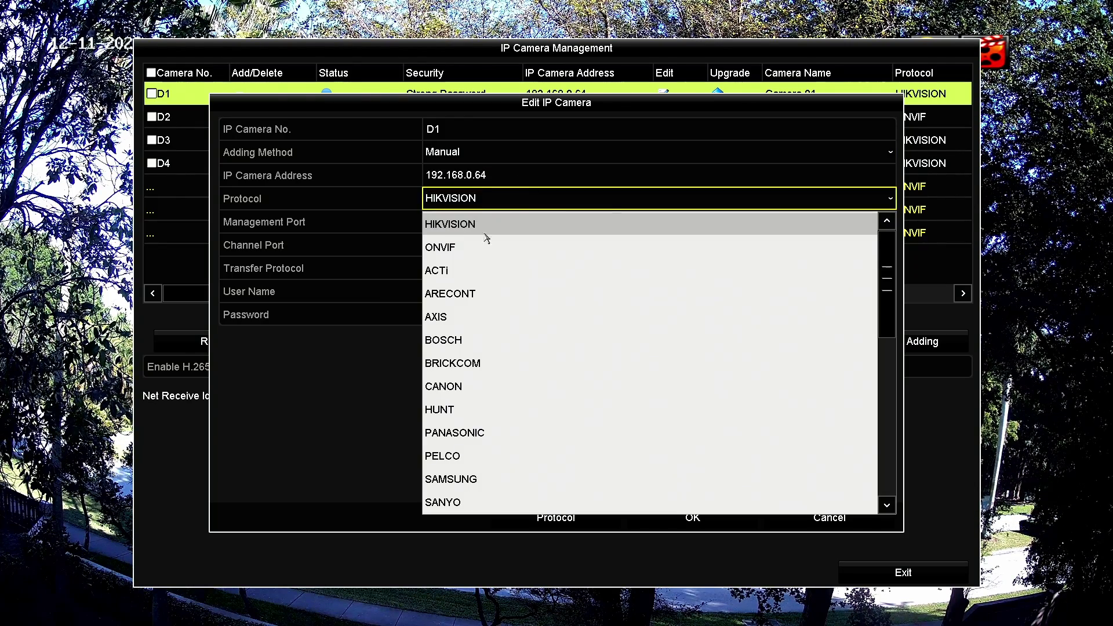
{"action": "left_click", "coordinate": [470, 247]}
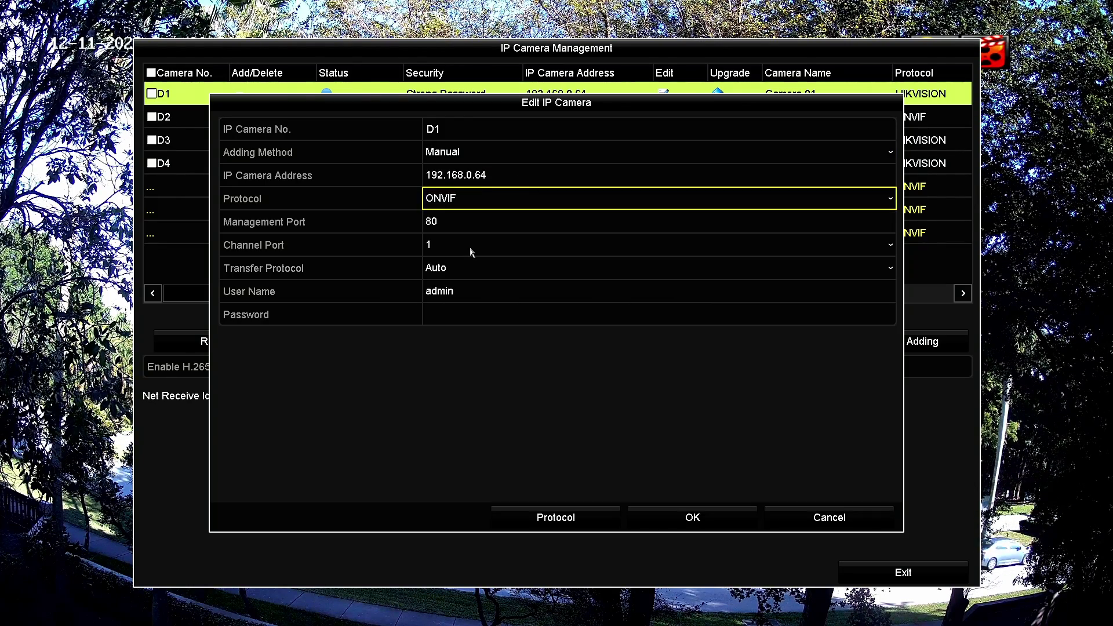
- Enter the password for camera D1's admin user and save the camera's edited settings
{"action": "left_click", "coordinate": [465, 320]}
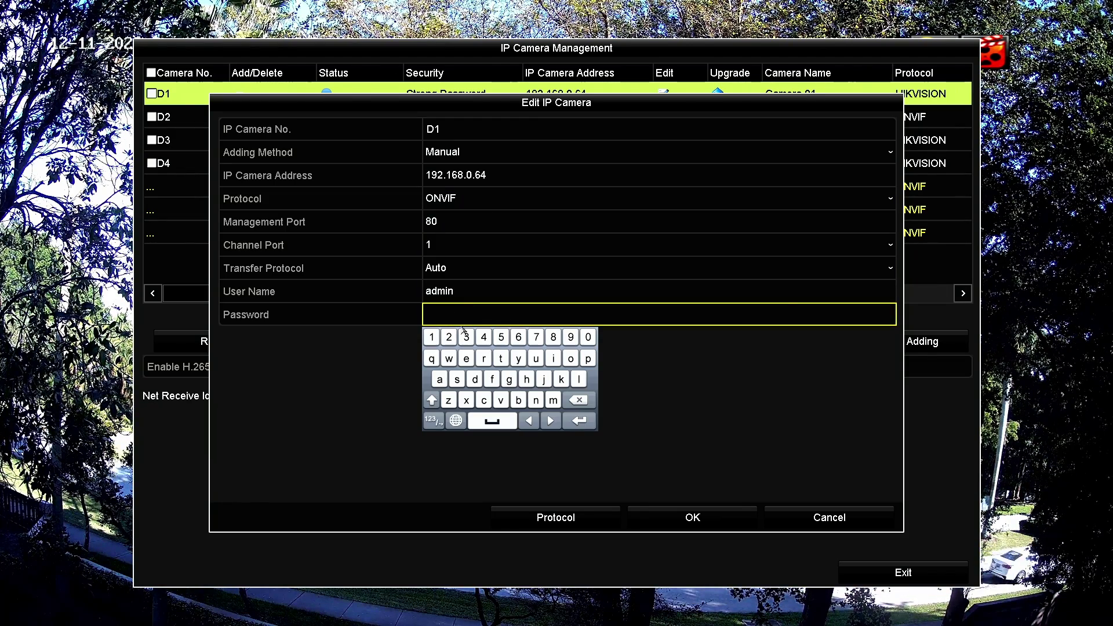
{"action": "type", "text": "**********"}
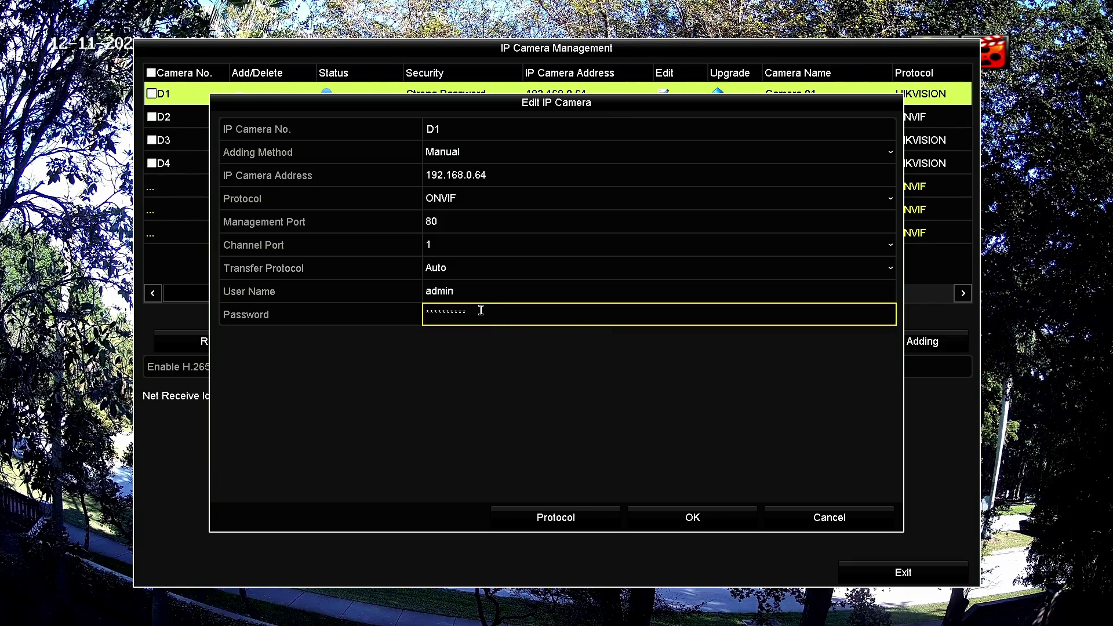
{"action": "left_click", "coordinate": [474, 284]}
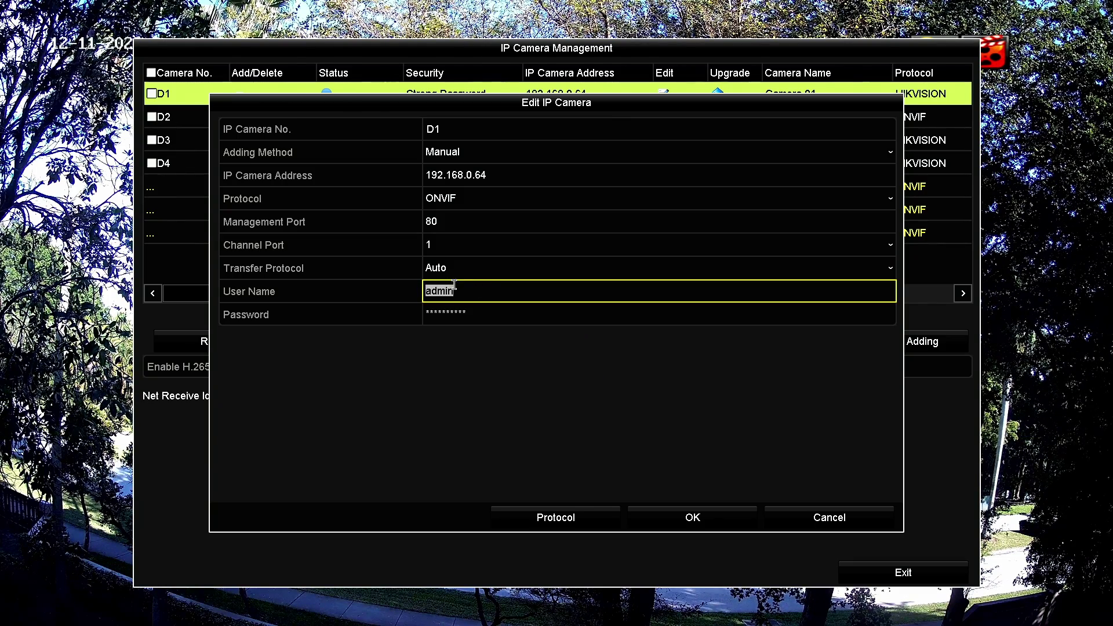
{"action": "left_click", "coordinate": [481, 309]}
{"action": "left_click", "coordinate": [456, 296]}
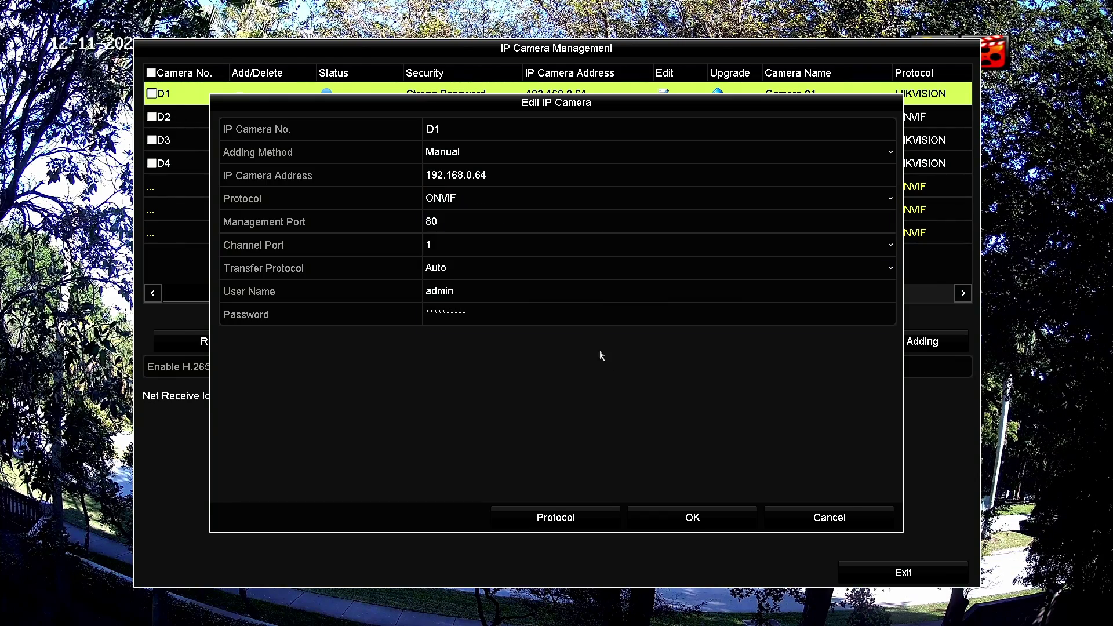
{"action": "left_click", "coordinate": [693, 518]}
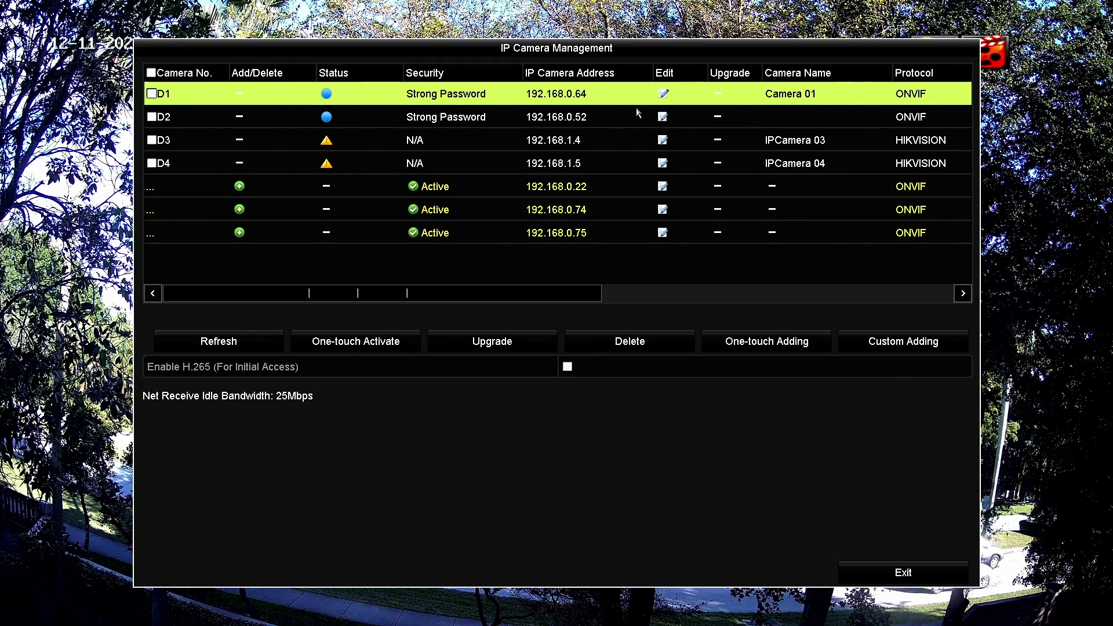
- Close the IP camera list and view Camera 01's live picture full screen, checking the four-camera grid in between
{"action": "left_click", "coordinate": [903, 572]}
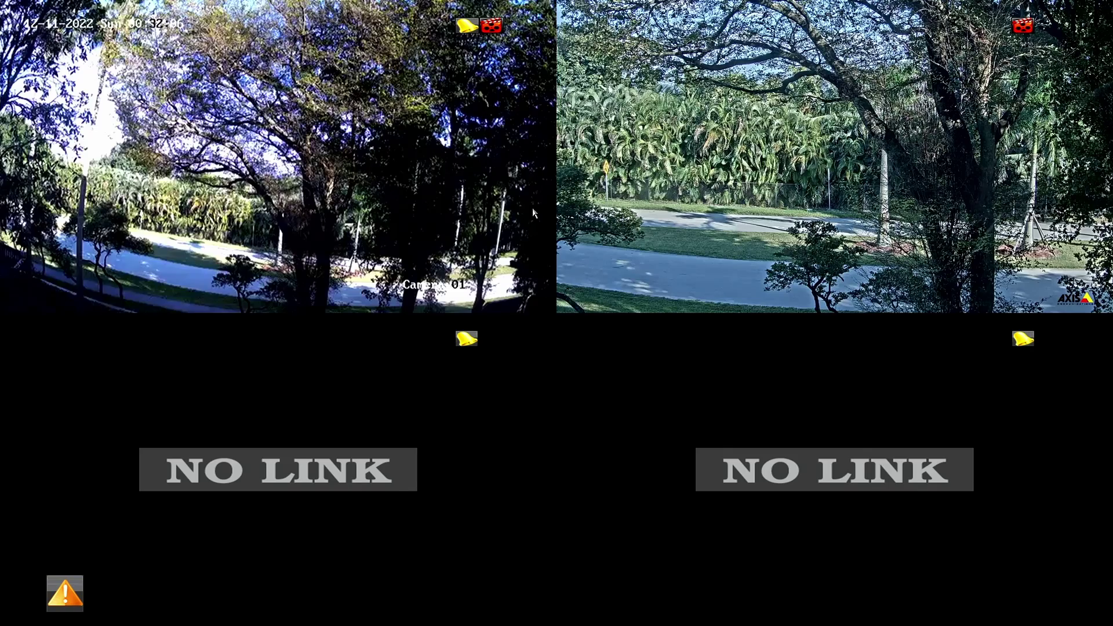
{"action": "double_click", "coordinate": [381, 153]}
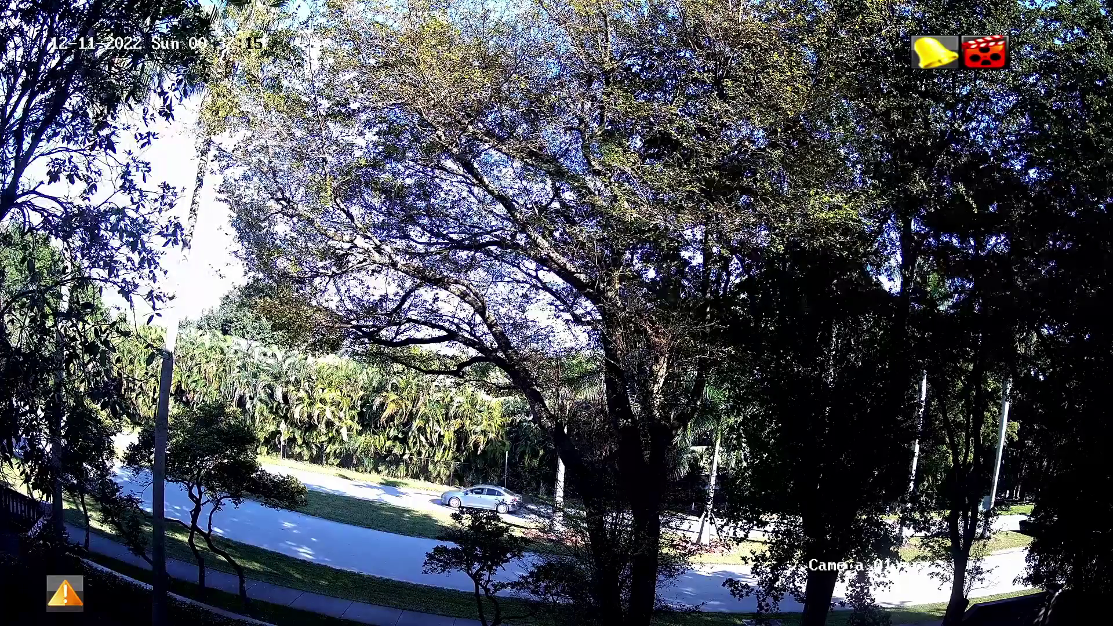
{"action": "double_click", "coordinate": [318, 177]}
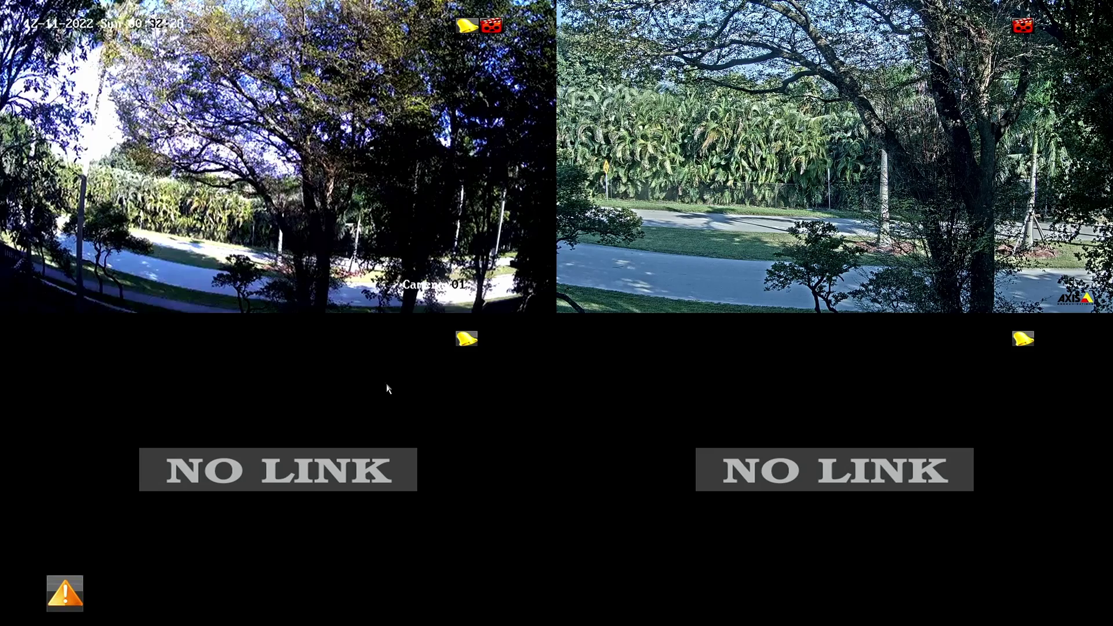
{"action": "double_click", "coordinate": [347, 164]}
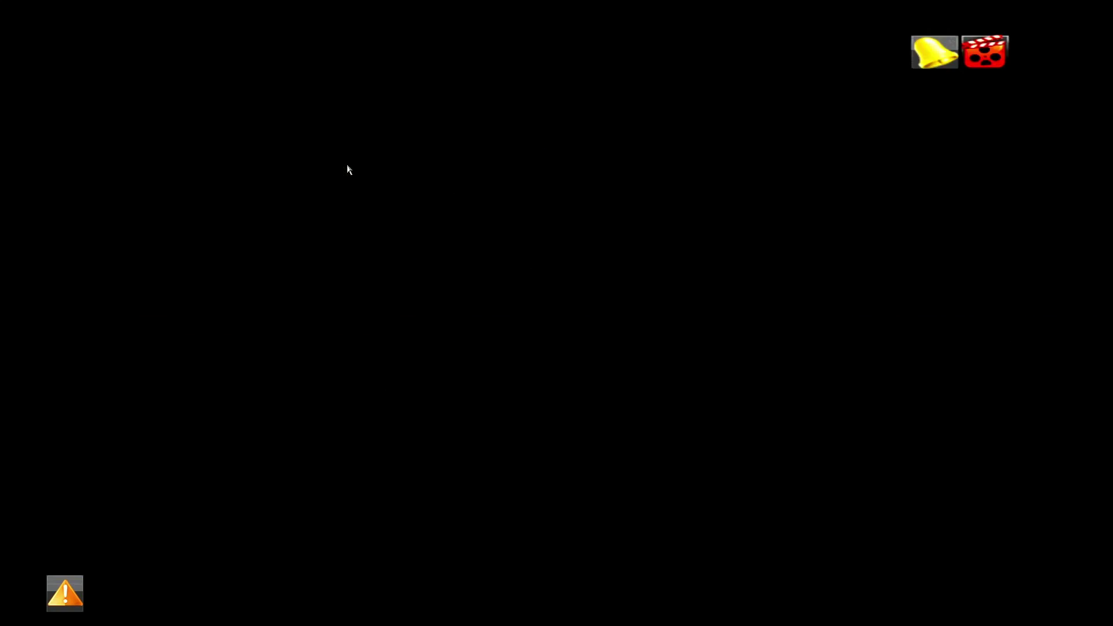
- Open camera D1 at 192.168.0.64 for editing from the IP camera list and set its protocol to HIKVISION
{"action": "right_click", "coordinate": [347, 165]}
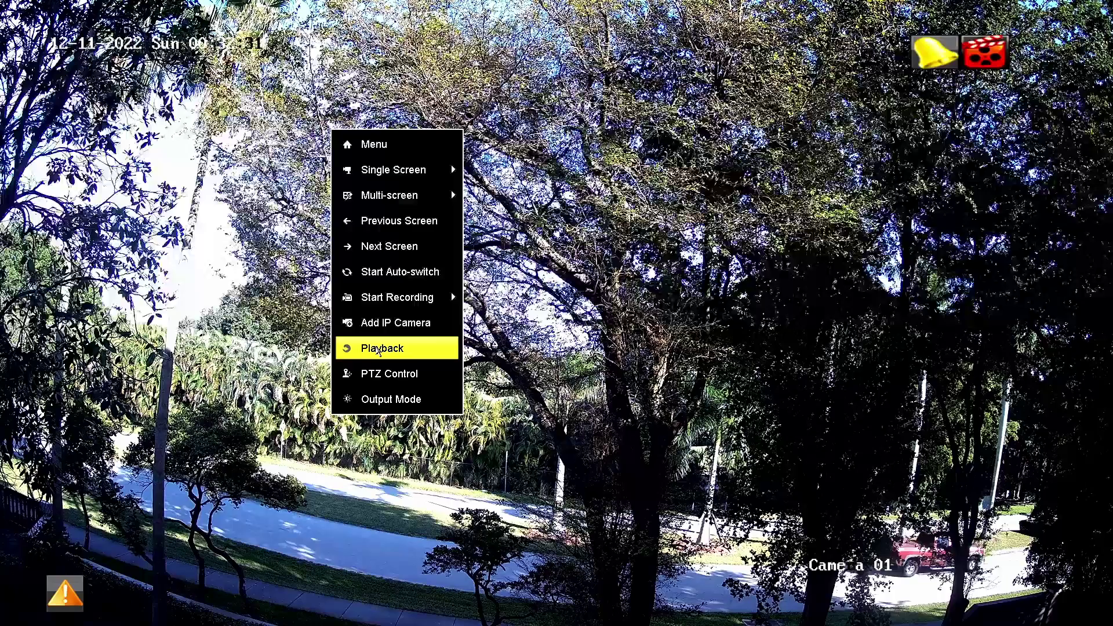
{"action": "left_click", "coordinate": [354, 349]}
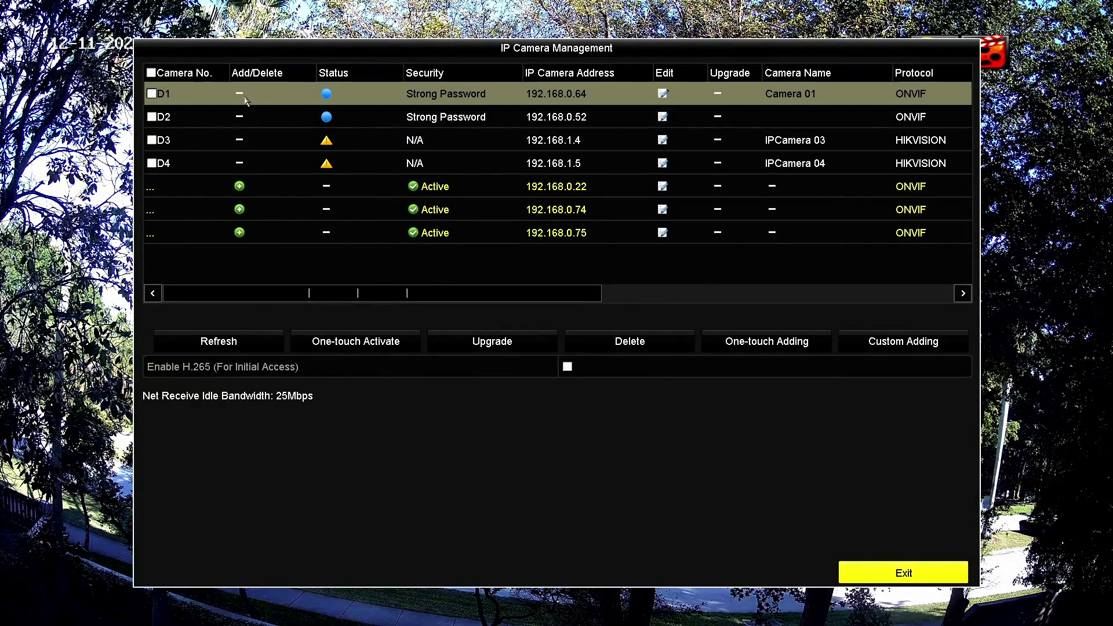
{"action": "left_click", "coordinate": [663, 93]}
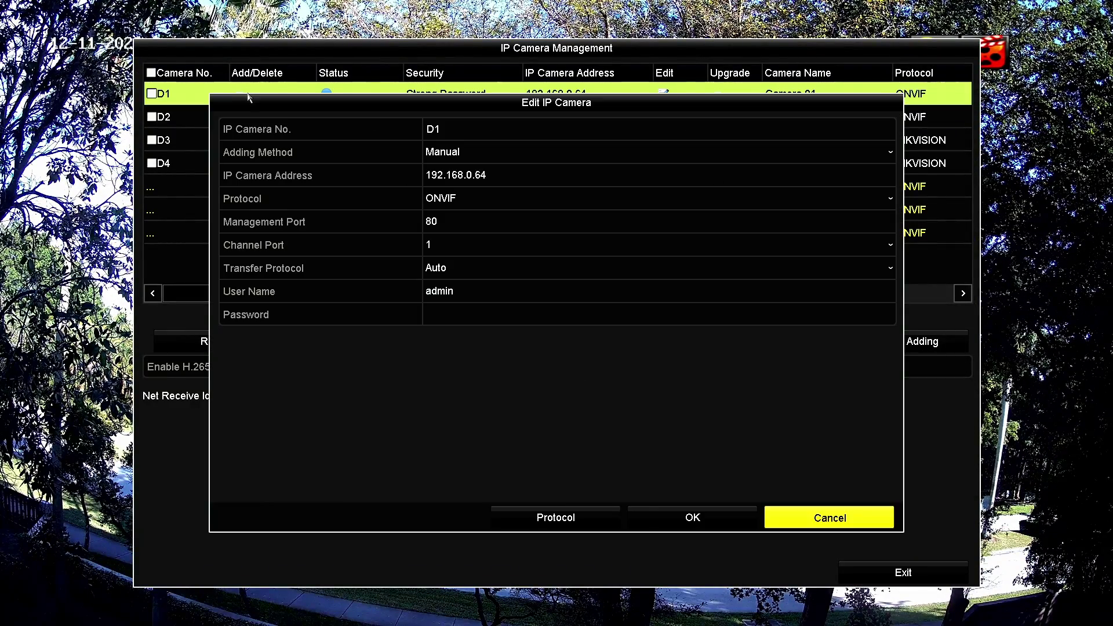
{"action": "left_click", "coordinate": [510, 203]}
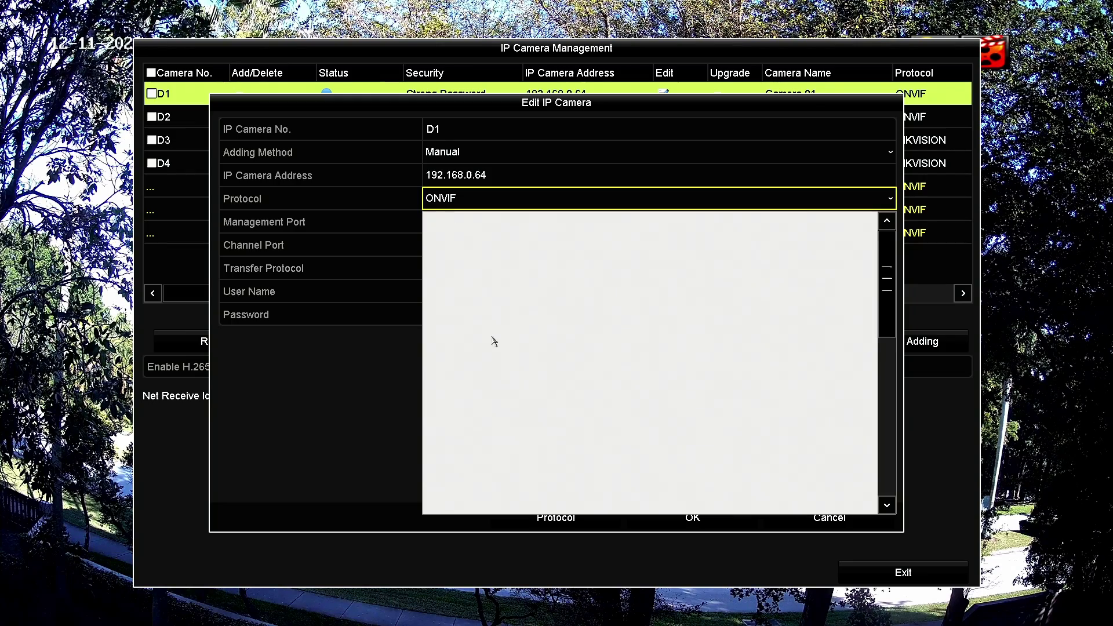
{"action": "left_click", "coordinate": [462, 222]}
{"action": "left_click", "coordinate": [473, 315]}
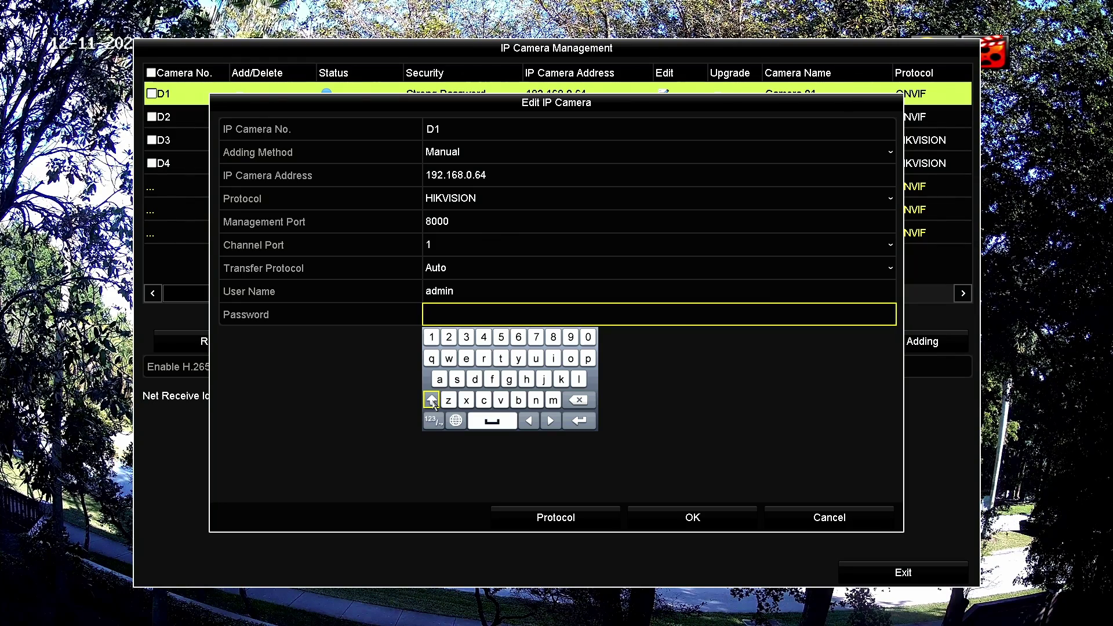
{"action": "left_click", "coordinate": [502, 197]}
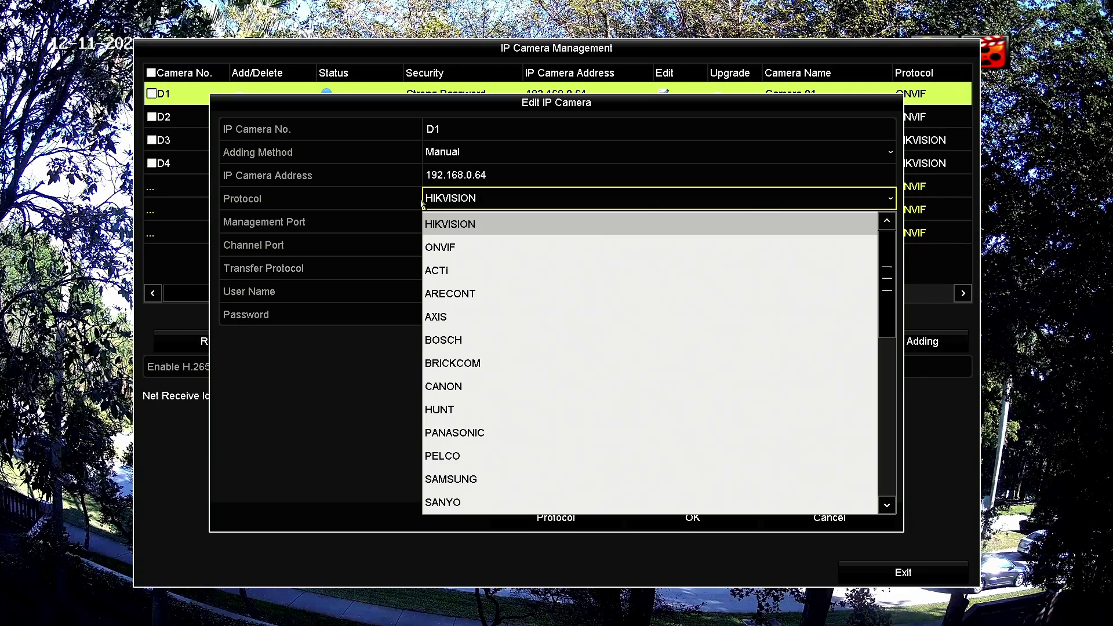
{"action": "left_click", "coordinate": [464, 225]}
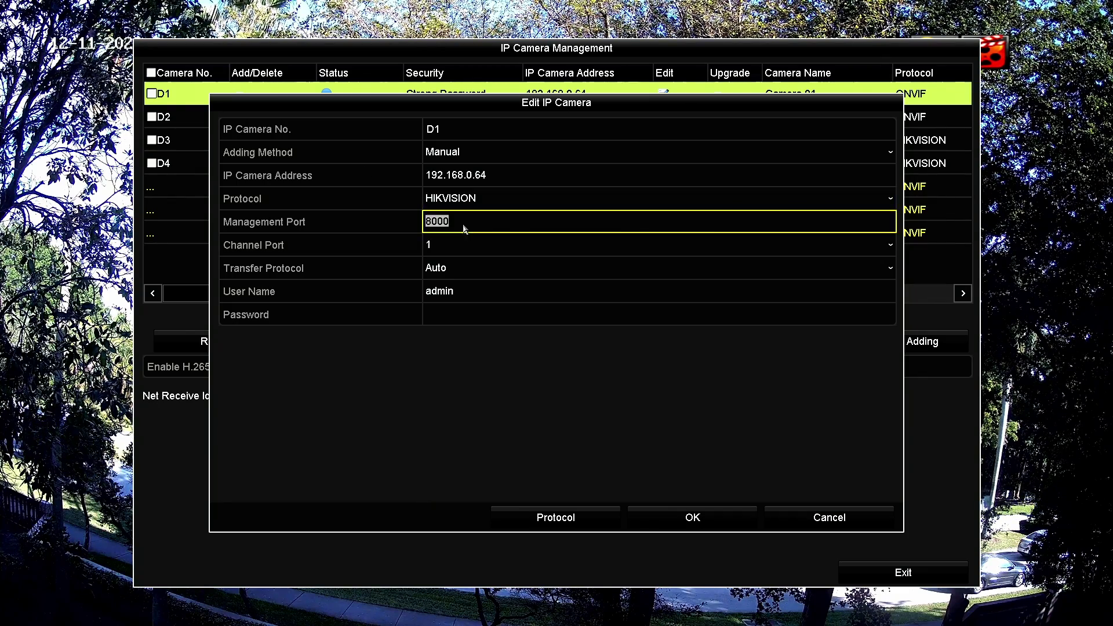
- Enter the password for camera D1's admin user, save the camera's settings and return to the live view
{"action": "left_click", "coordinate": [459, 318]}
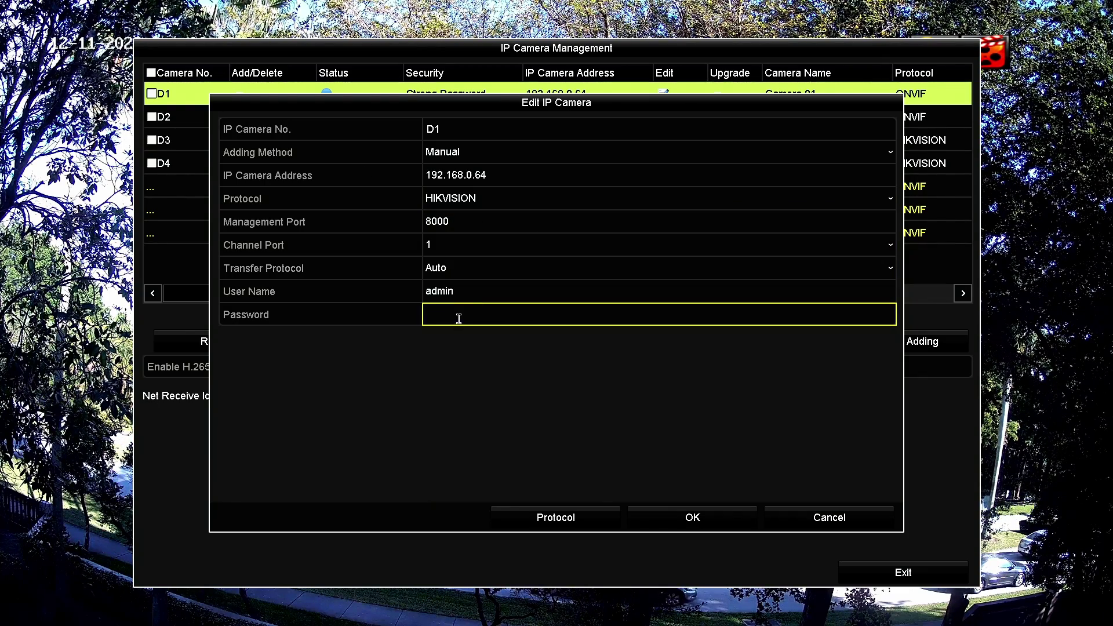
{"action": "left_click", "coordinate": [459, 316]}
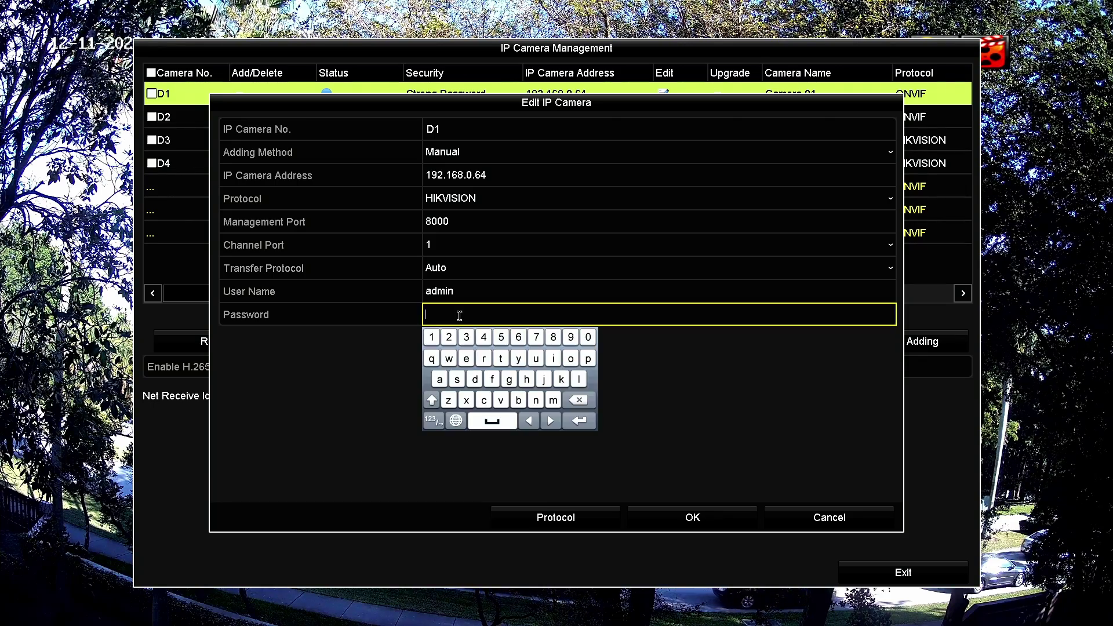
{"action": "type", "text": "**********"}
{"action": "key", "text": "Return"}
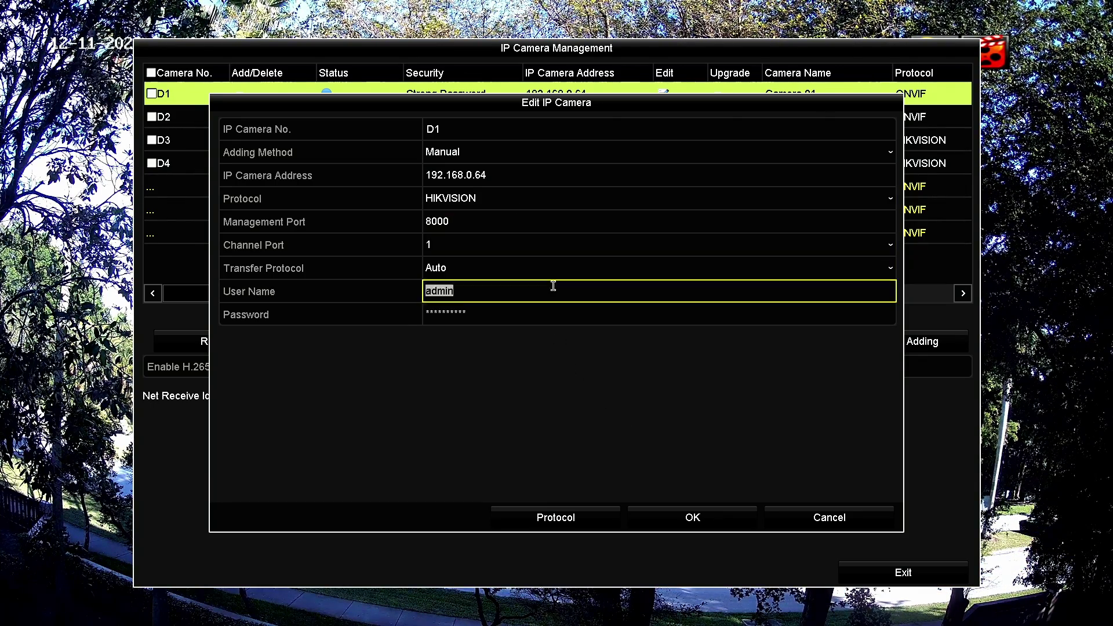
{"action": "left_click", "coordinate": [695, 519]}
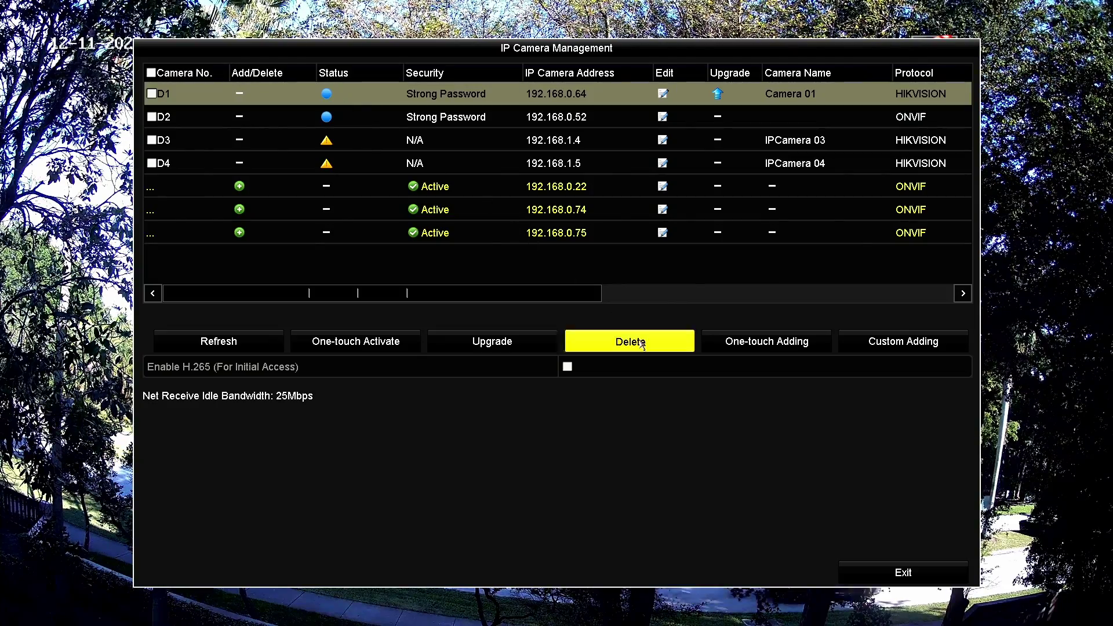
{"action": "left_click", "coordinate": [903, 572]}
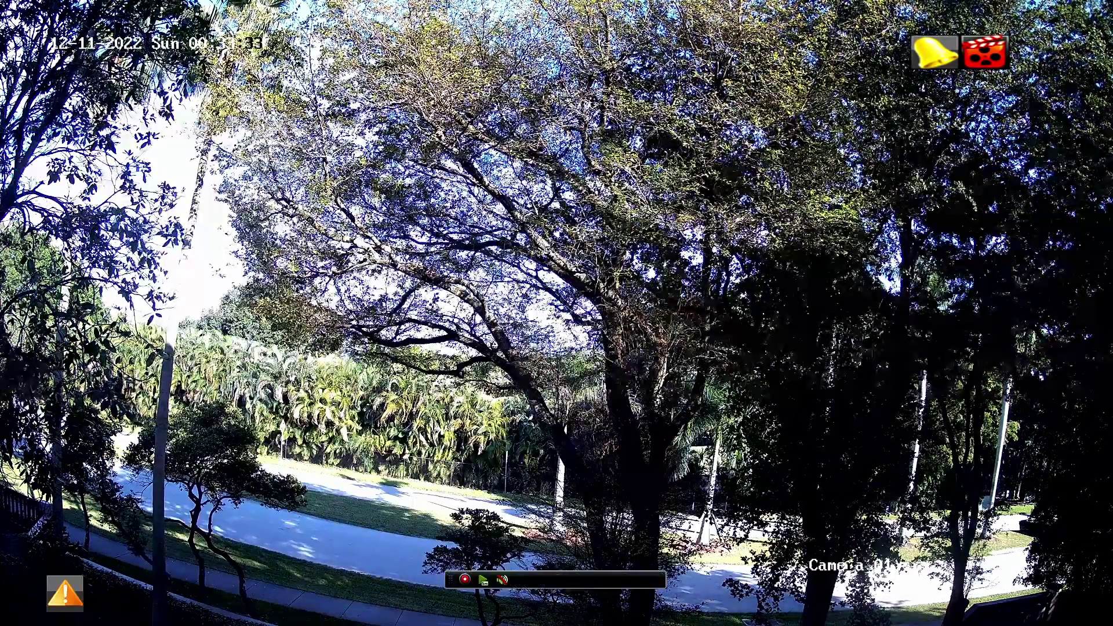
- Check the cameras' protocols in the IP camera list and view the AXIS camera's live picture full screen
{"action": "double_click", "coordinate": [398, 124]}
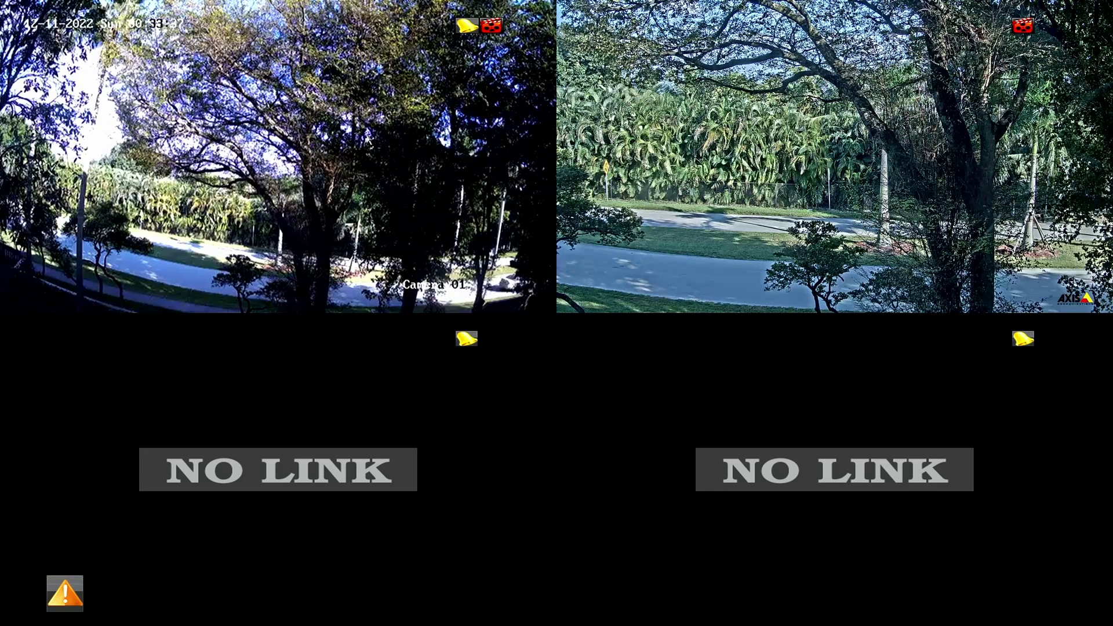
{"action": "right_click", "coordinate": [387, 136]}
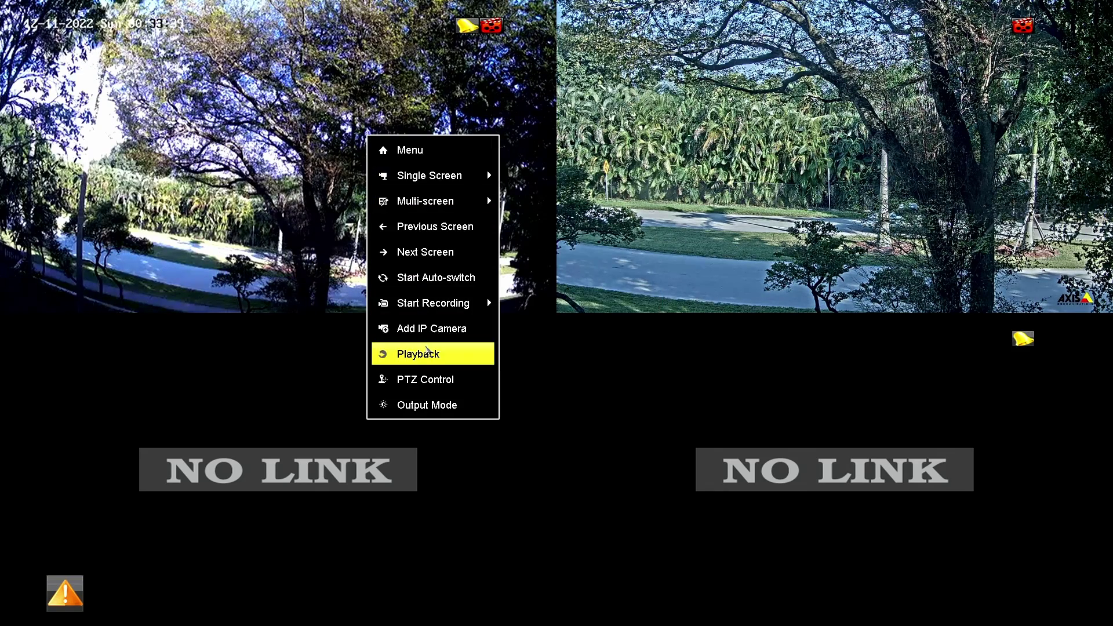
{"action": "left_click", "coordinate": [422, 329]}
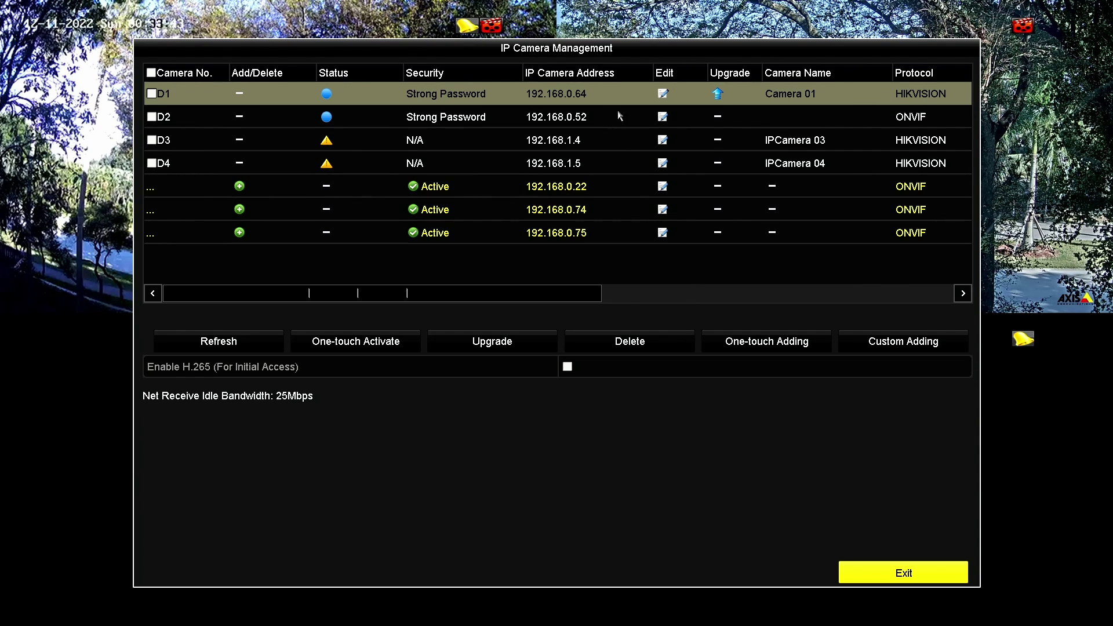
{"action": "left_click", "coordinate": [895, 572]}
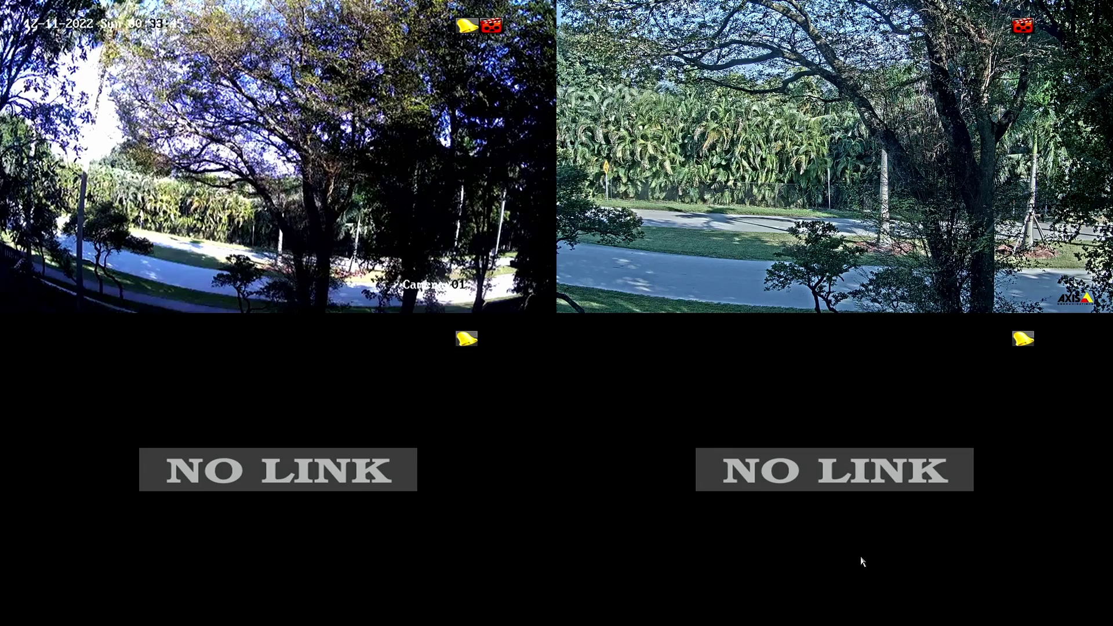
{"action": "double_click", "coordinate": [659, 189]}
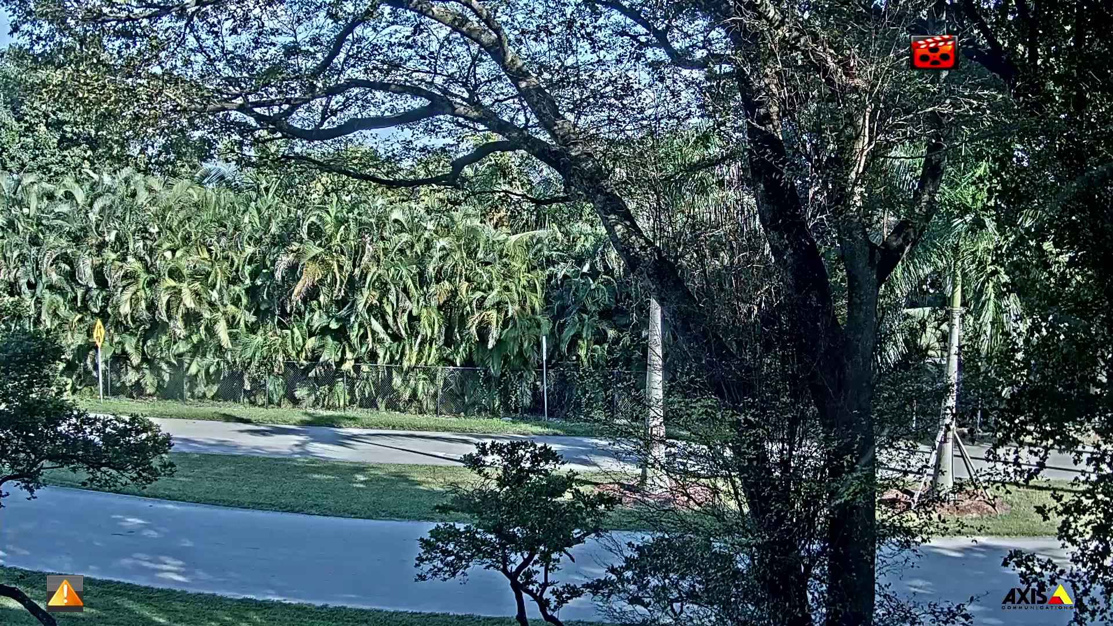